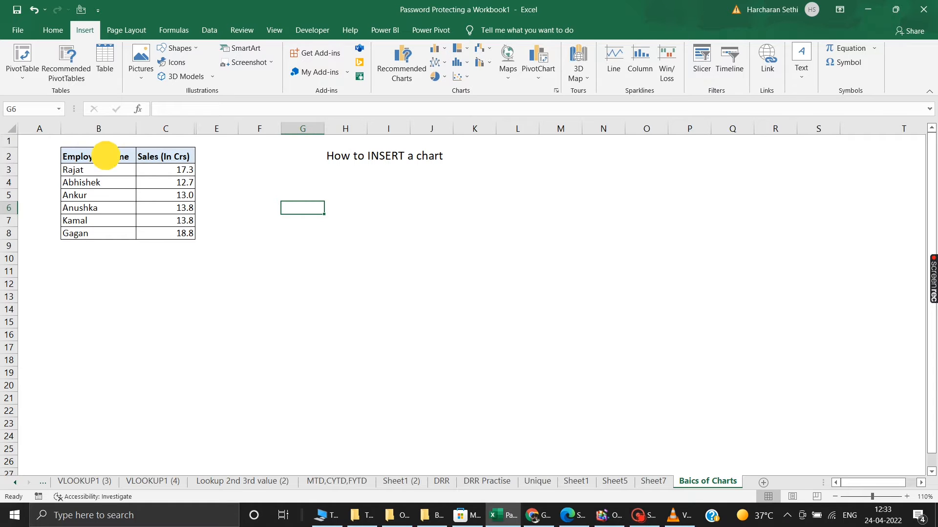
Insert the recommended Clustered Column chart from the employee sales table B2:C8 and move it up beside the table
{"action": "left_click_drag", "start_coordinate": [105, 157], "coordinate": [171, 230]}
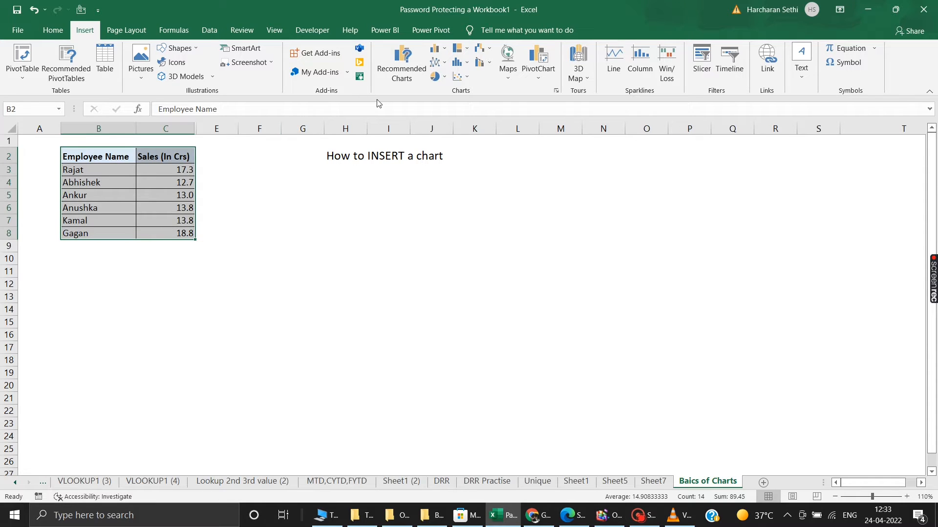
{"action": "left_click", "coordinate": [394, 76]}
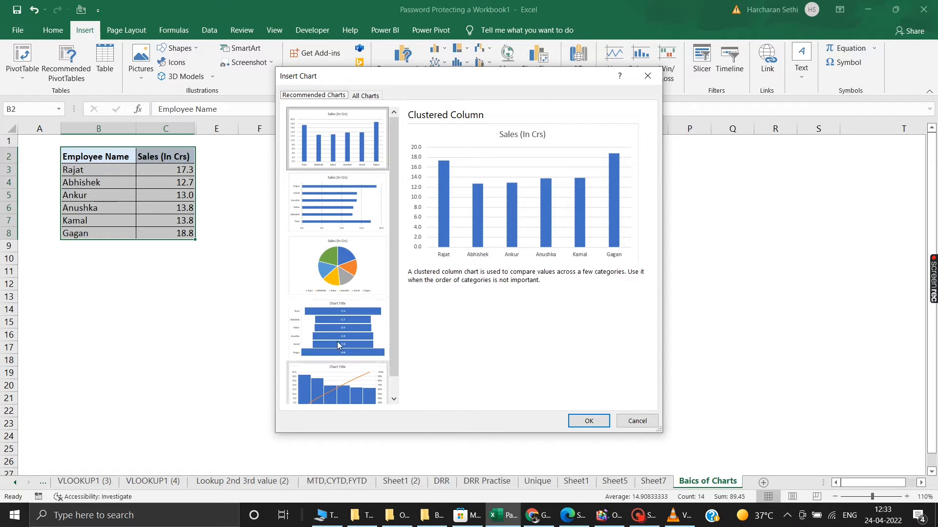
{"action": "left_click", "coordinate": [356, 150]}
{"action": "left_click", "coordinate": [357, 150]}
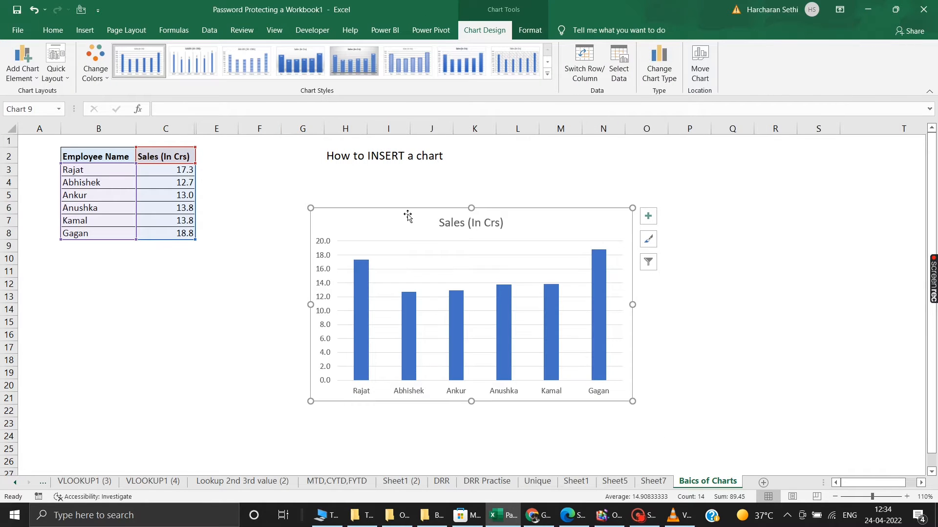
{"action": "left_click", "coordinate": [404, 208]}
{"action": "left_click_drag", "start_coordinate": [404, 209], "coordinate": [324, 178]}
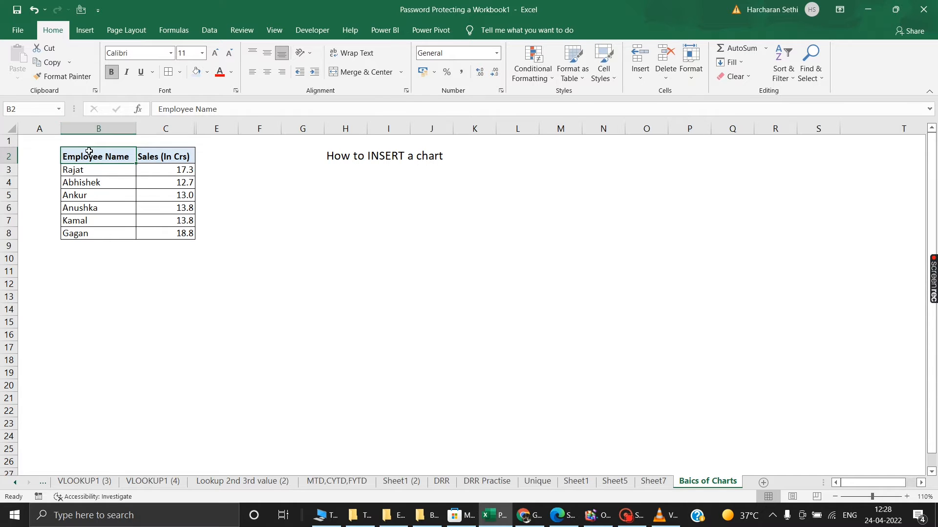
Build a 2-D clustered column chart from B2:C8 by choosing the chart type directly, and place it under the heading
{"action": "left_click_drag", "start_coordinate": [89, 152], "coordinate": [167, 233]}
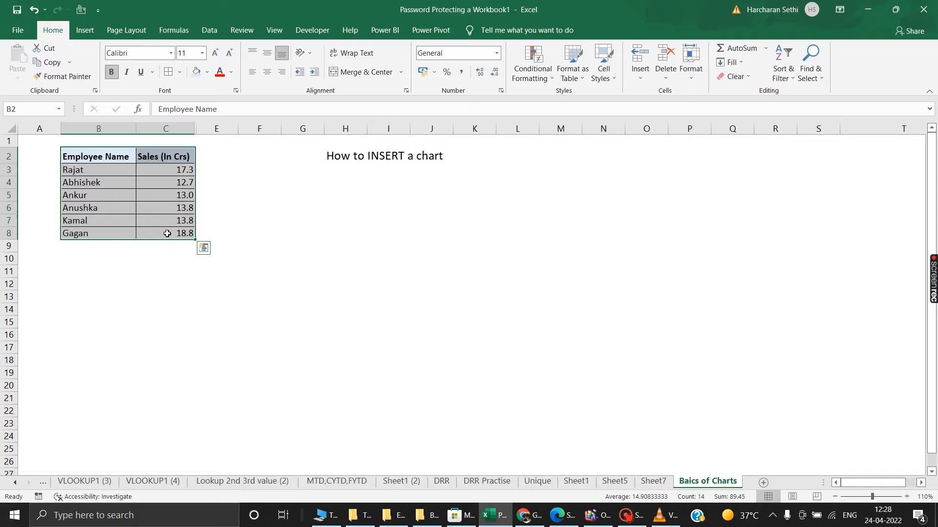
{"action": "left_click", "coordinate": [86, 32]}
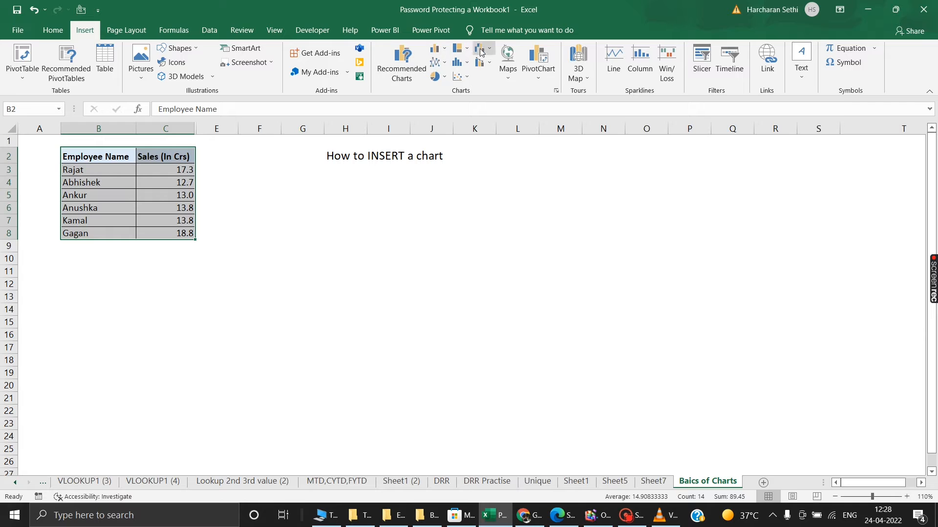
{"action": "left_click", "coordinate": [445, 51]}
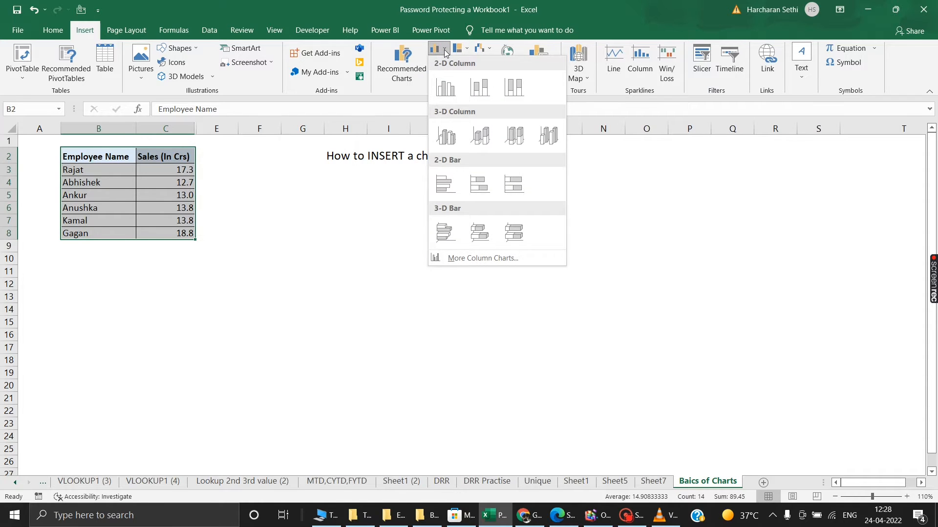
{"action": "left_click", "coordinate": [446, 95]}
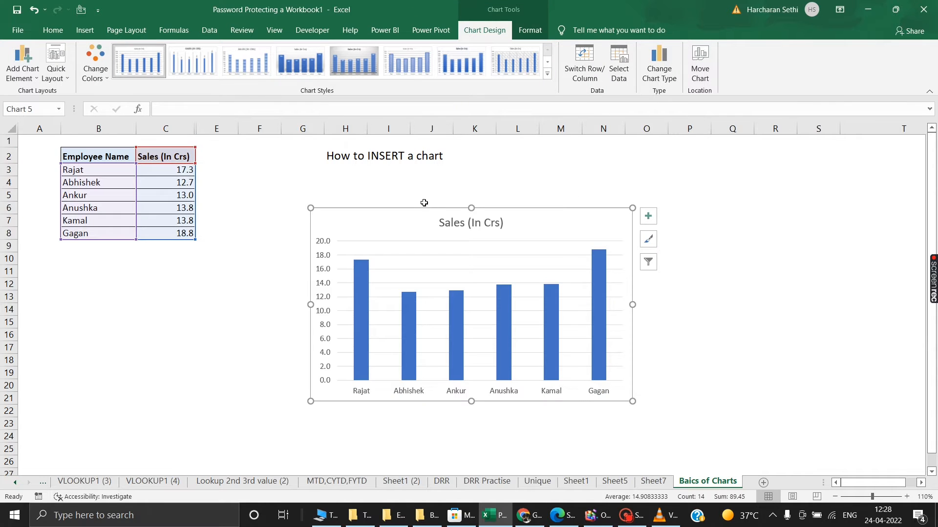
{"action": "left_click_drag", "start_coordinate": [424, 202], "coordinate": [341, 175]}
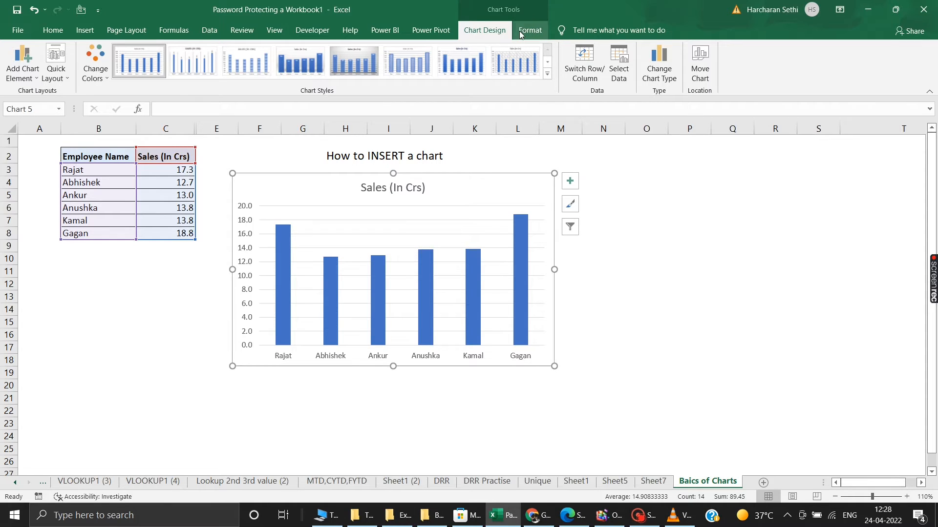
Preview the available chart styles on the column chart without applying one, and delete the chart
{"action": "left_click", "coordinate": [492, 31]}
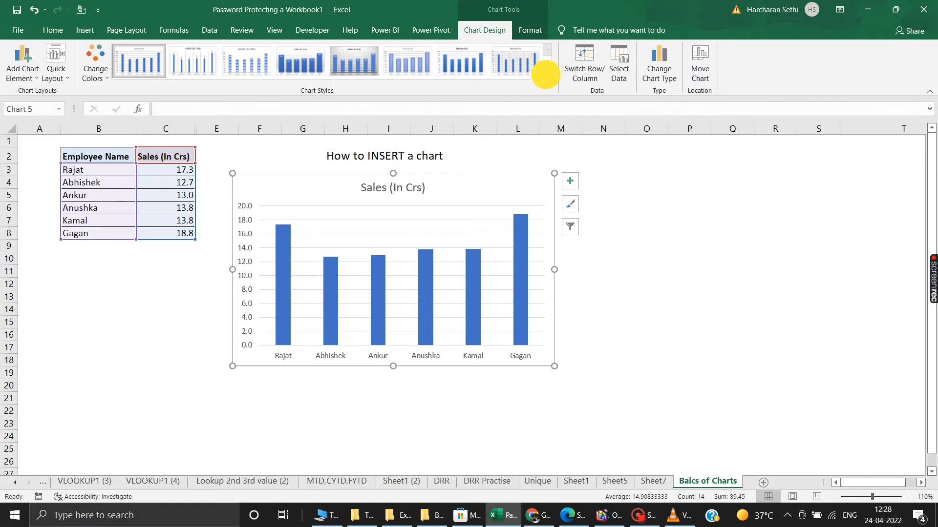
{"action": "left_click", "coordinate": [545, 74]}
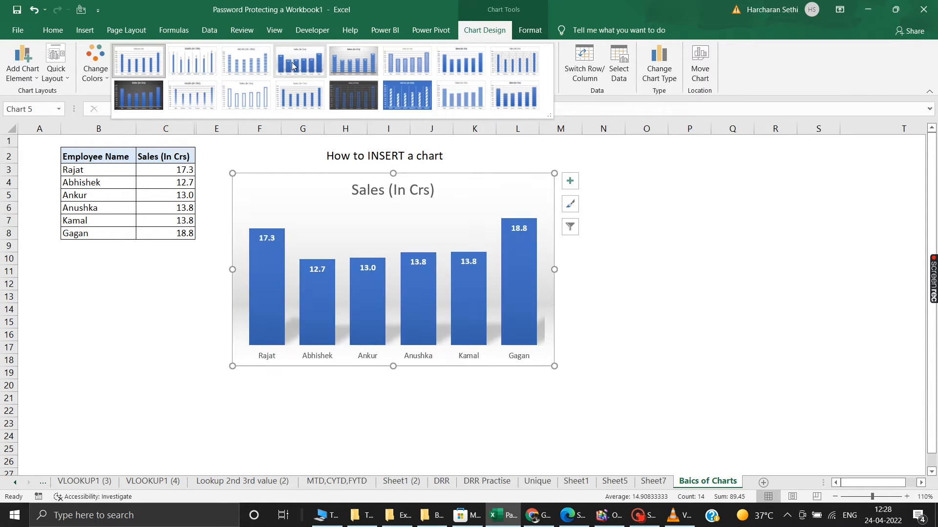
{"action": "key", "text": "Escape"}
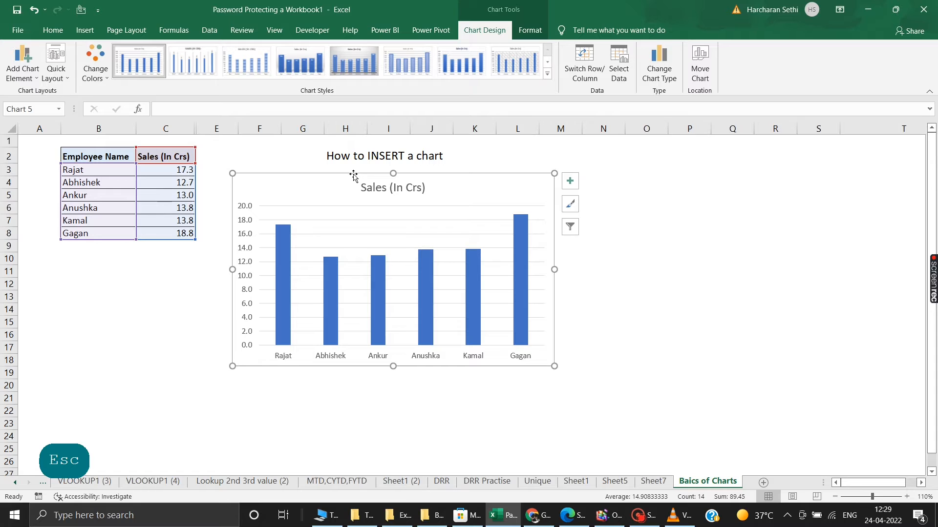
{"action": "key", "text": "Delete"}
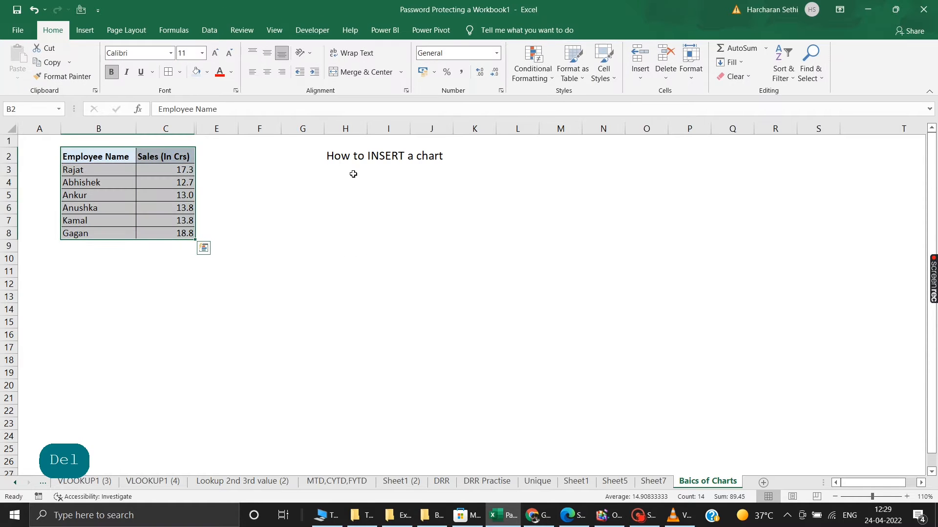
Insert the default chart type for B2:C8 and move it beside the table under the heading
{"action": "left_click_drag", "start_coordinate": [124, 154], "coordinate": [181, 235]}
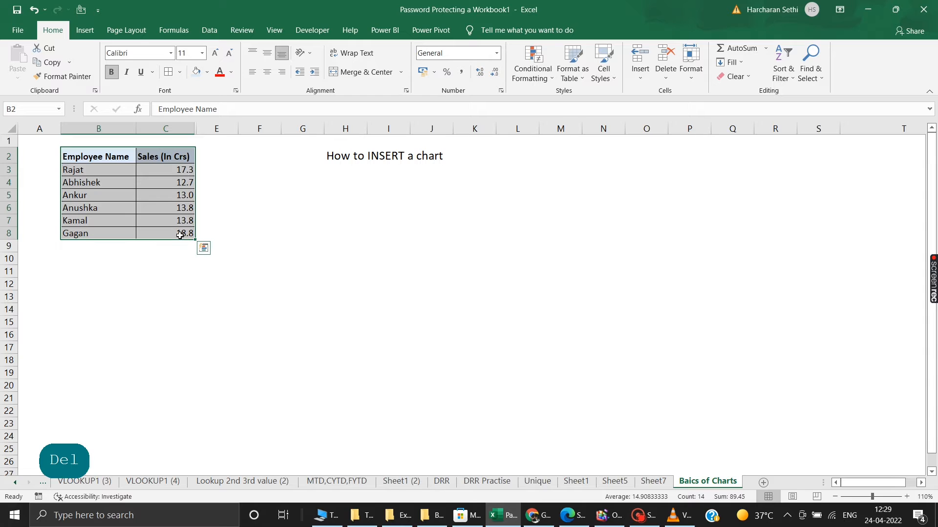
{"action": "key", "text": "alt+F1"}
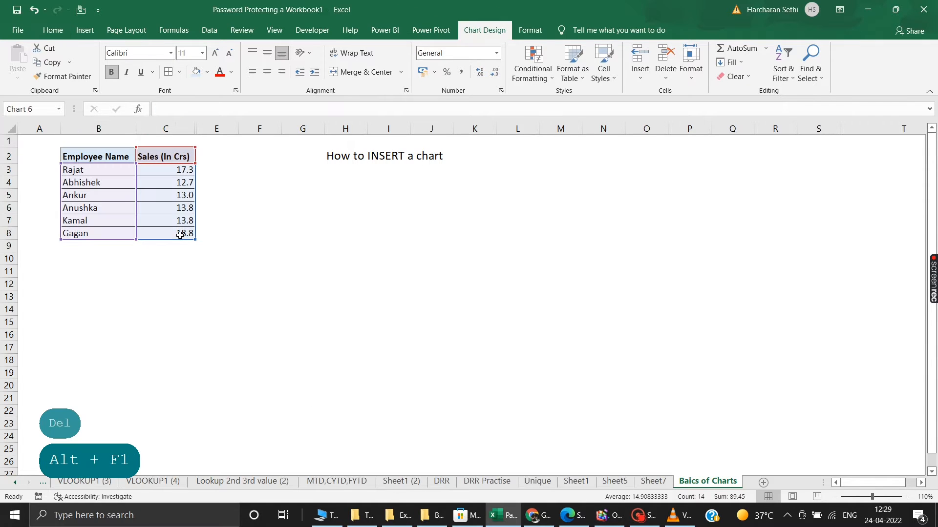
{"action": "left_click_drag", "start_coordinate": [381, 211], "coordinate": [287, 181]}
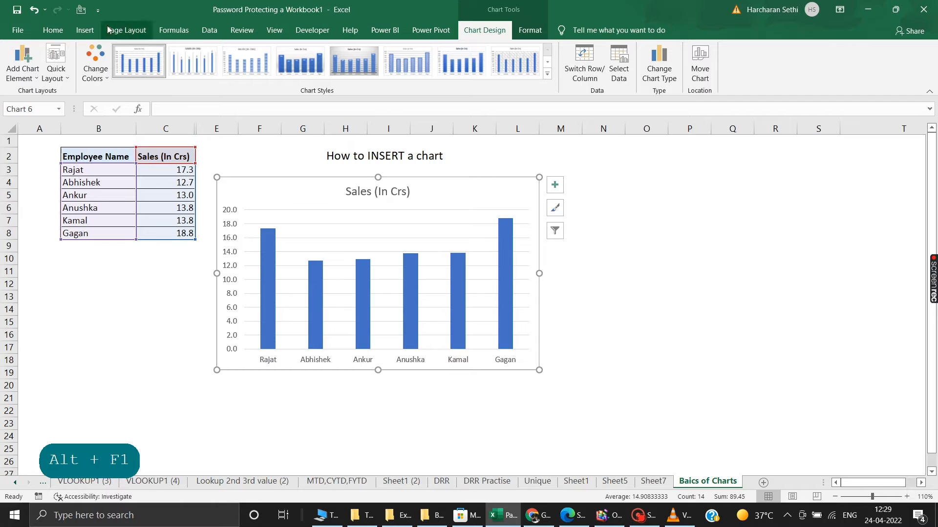
Make the plain Line chart the default chart type, leaving the existing column chart's type as it is
{"action": "left_click", "coordinate": [85, 31]}
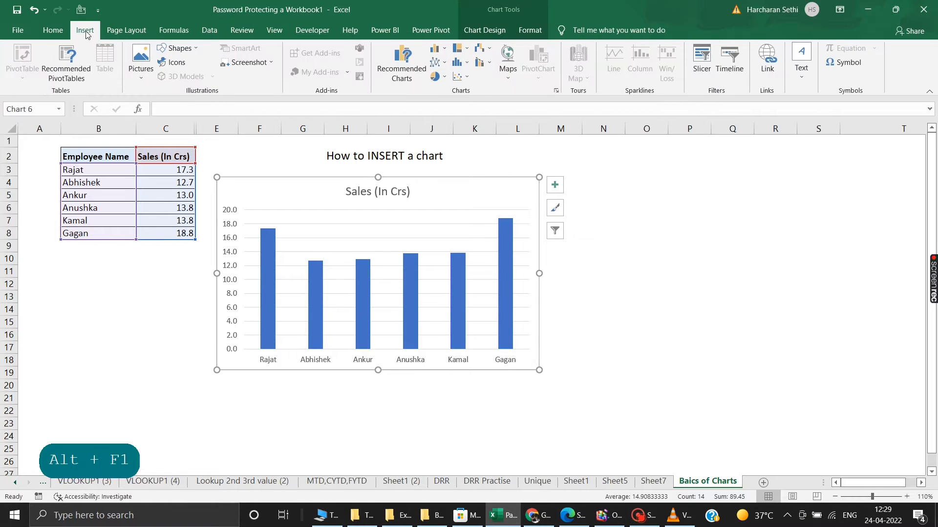
{"action": "left_click", "coordinate": [556, 93]}
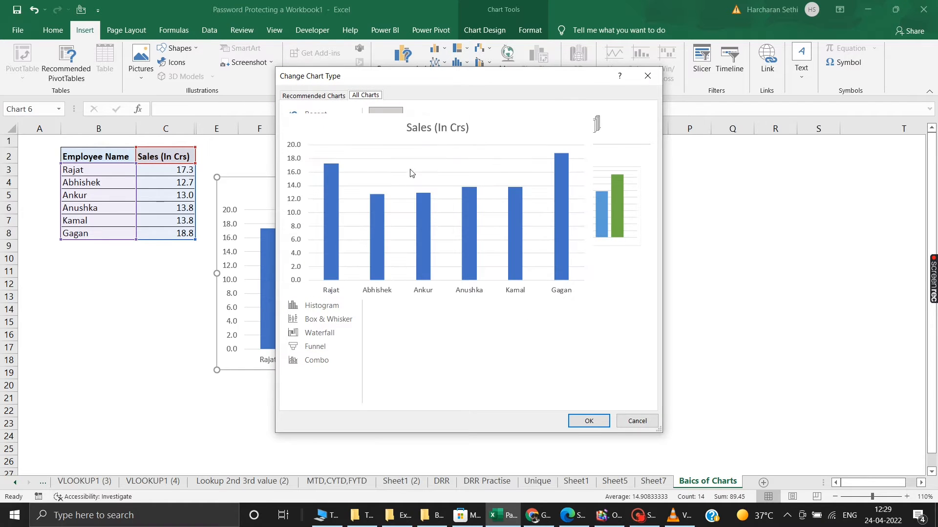
{"action": "left_click", "coordinate": [319, 154]}
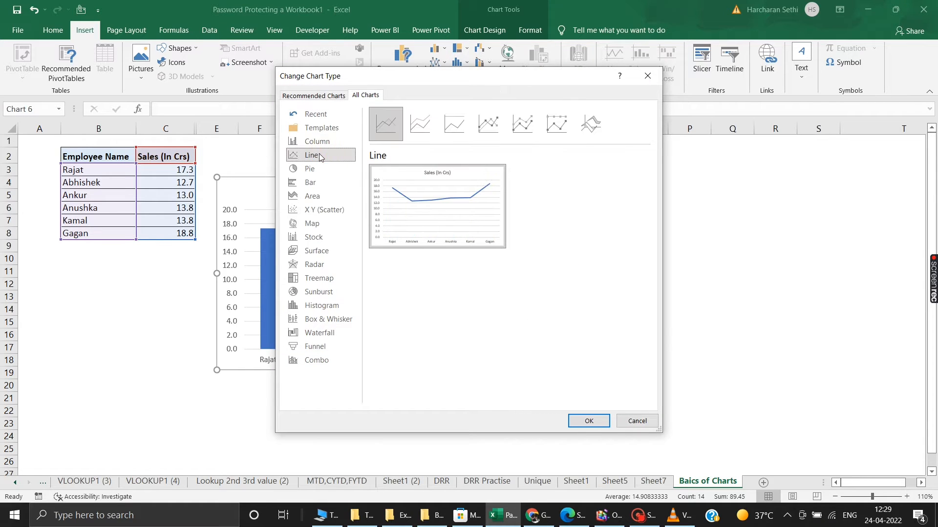
{"action": "left_click", "coordinate": [391, 123]}
{"action": "left_click", "coordinate": [645, 78]}
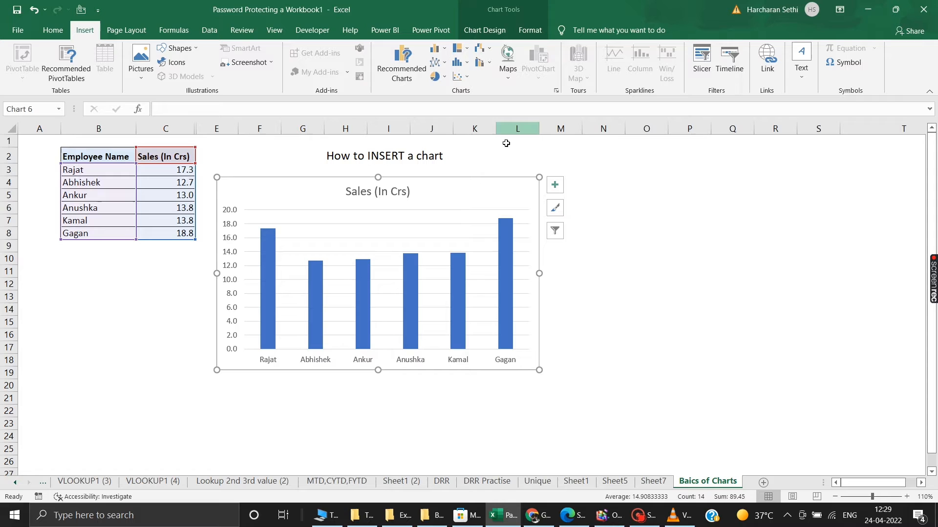
Replace the column chart with a default chart made from B2:C8, and delete that chart as well
{"action": "left_click", "coordinate": [495, 179]}
{"action": "key", "text": "Delete"}
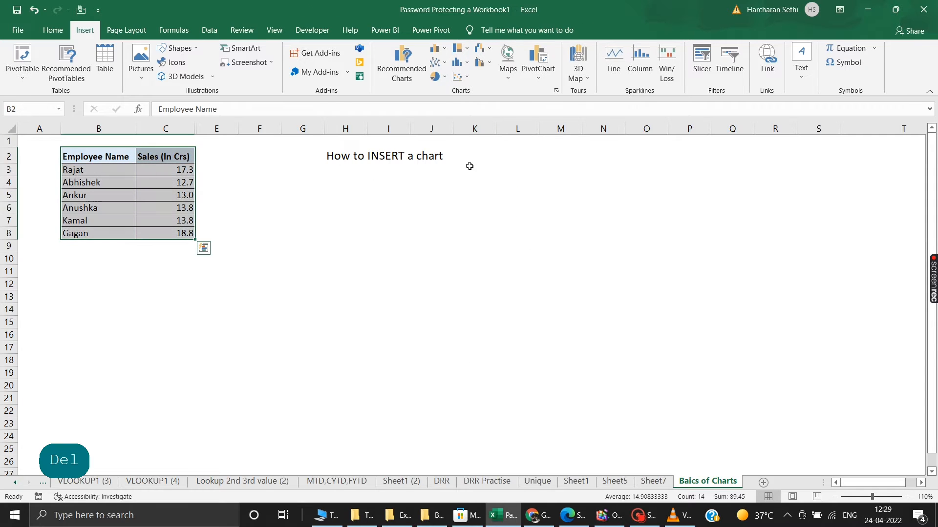
{"action": "left_click", "coordinate": [388, 271]}
{"action": "left_click_drag", "start_coordinate": [96, 155], "coordinate": [187, 230]}
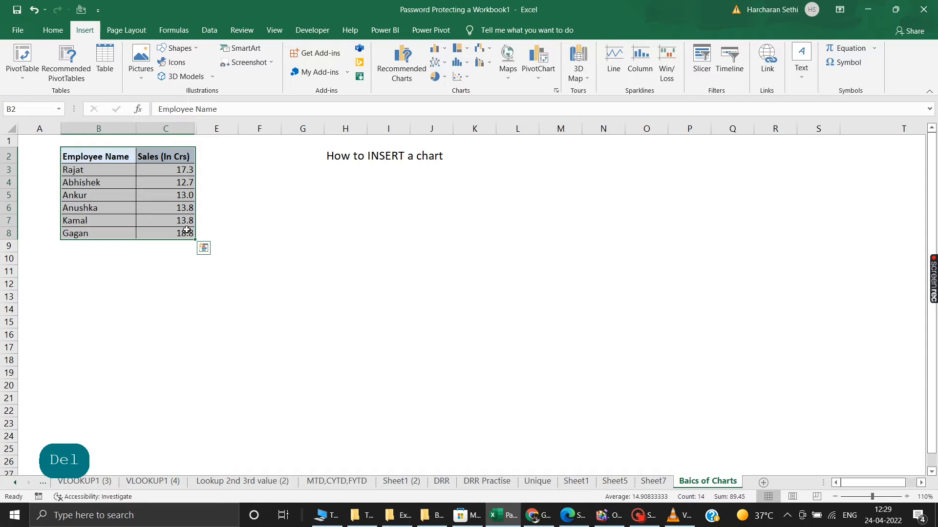
{"action": "key", "text": "alt+F1"}
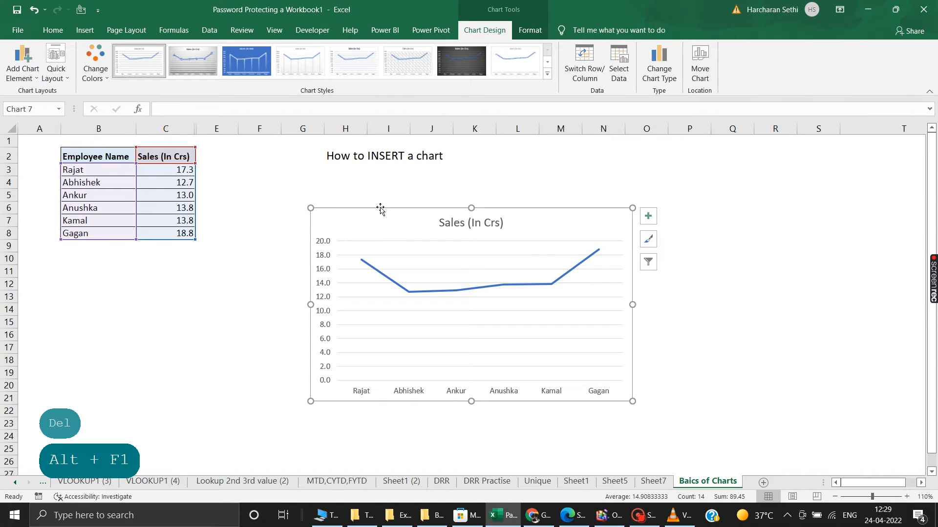
{"action": "left_click", "coordinate": [380, 206]}
{"action": "key", "text": "Delete"}
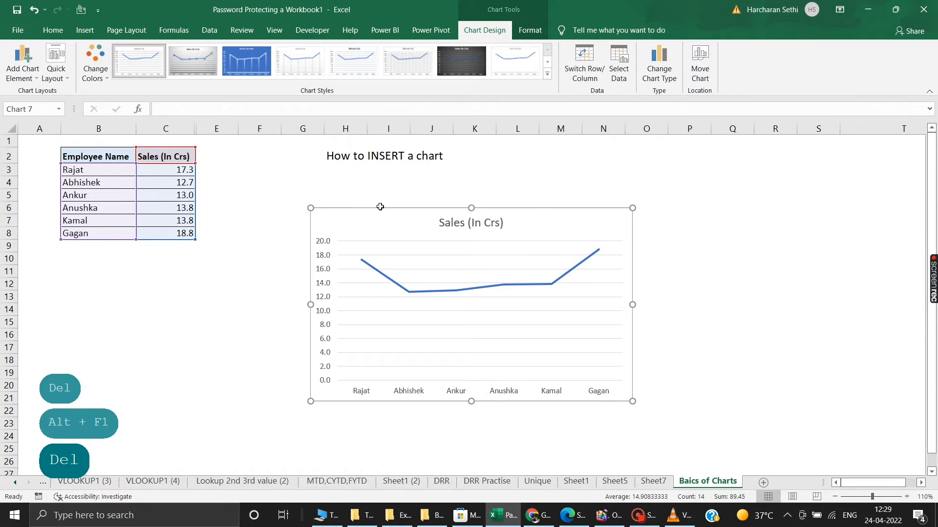
Insert a 2-D clustered column chart of employee sales from B2:C8 and move it under the heading
{"action": "left_click", "coordinate": [85, 30]}
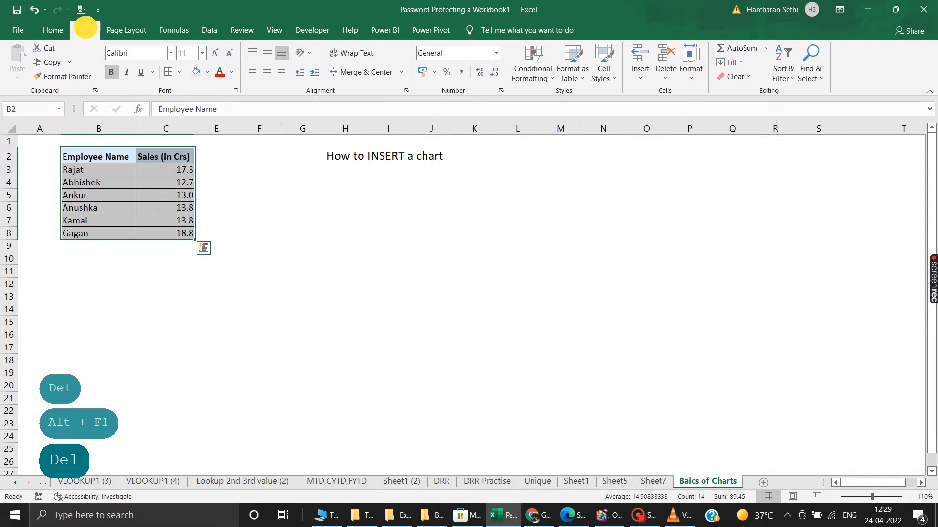
{"action": "left_click", "coordinate": [446, 48]}
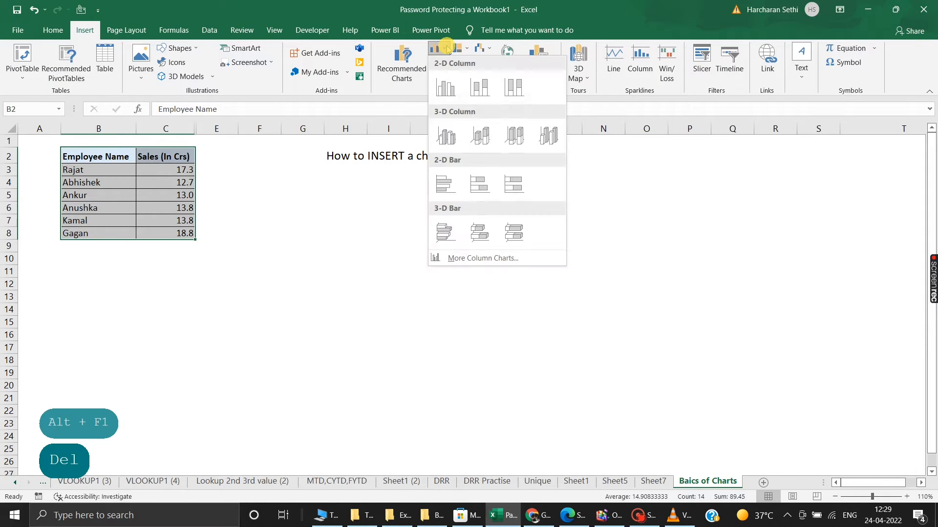
{"action": "left_click", "coordinate": [446, 86]}
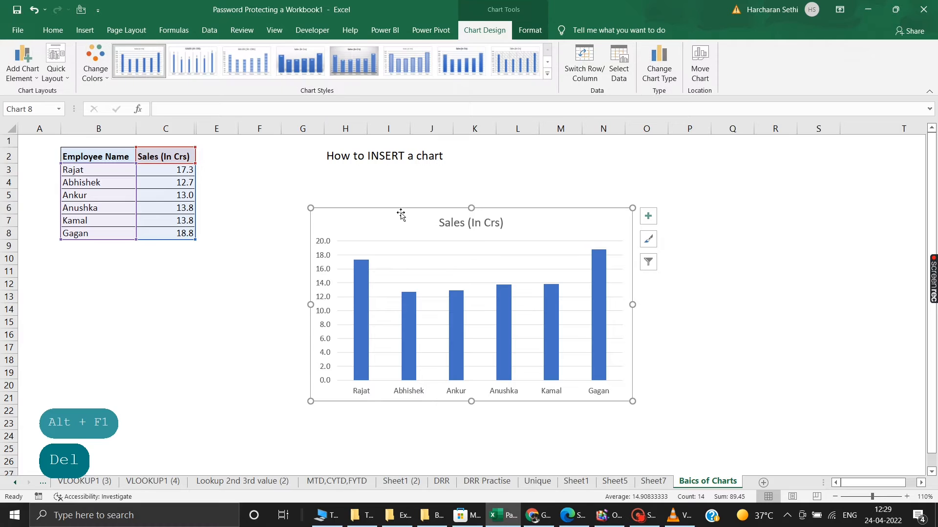
{"action": "mouse_move", "coordinate": [401, 214]}
{"action": "left_mouse_down"}
{"action": "mouse_move", "coordinate": [400, 151]}
{"action": "mouse_move", "coordinate": [343, 195]}
{"action": "mouse_move", "coordinate": [329, 184]}
{"action": "left_mouse_up"}
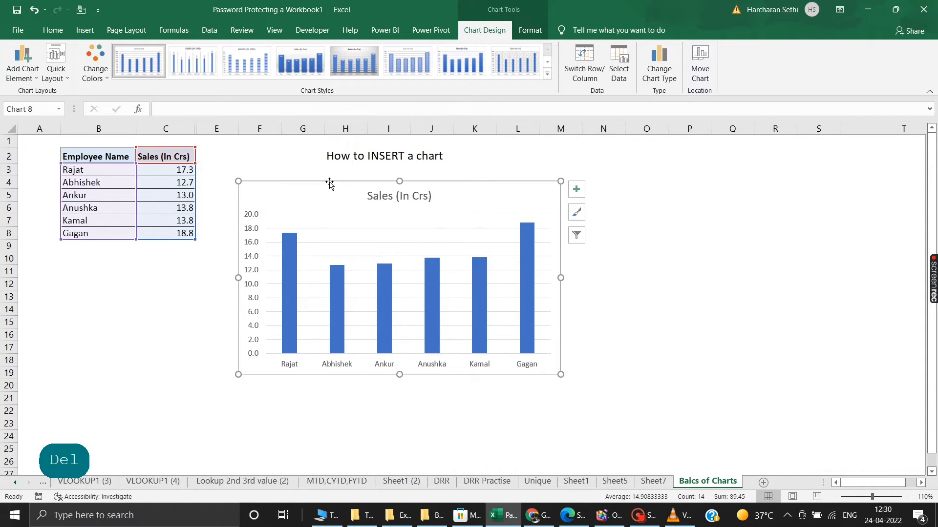
Preview the 2-D line chart types, including Line with Markers, on the column chart without applying one
{"action": "left_click", "coordinate": [83, 31]}
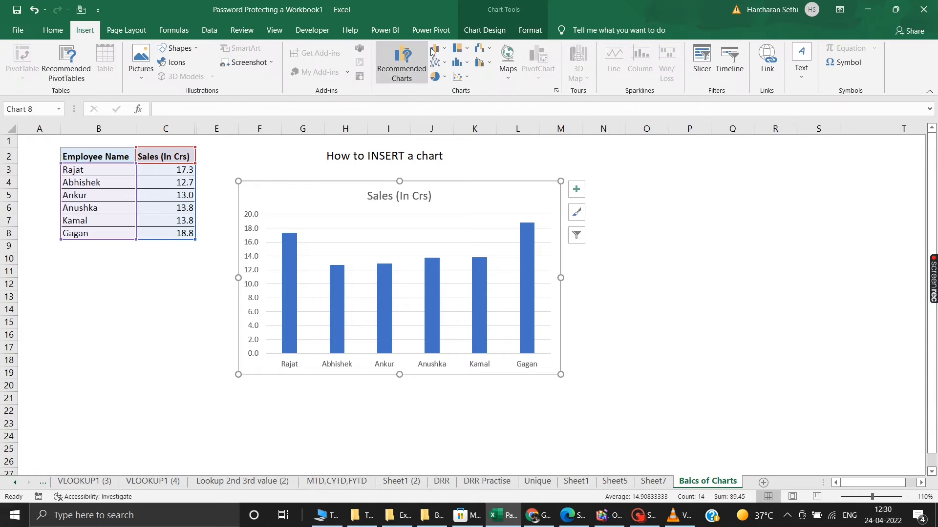
{"action": "left_click", "coordinate": [436, 62]}
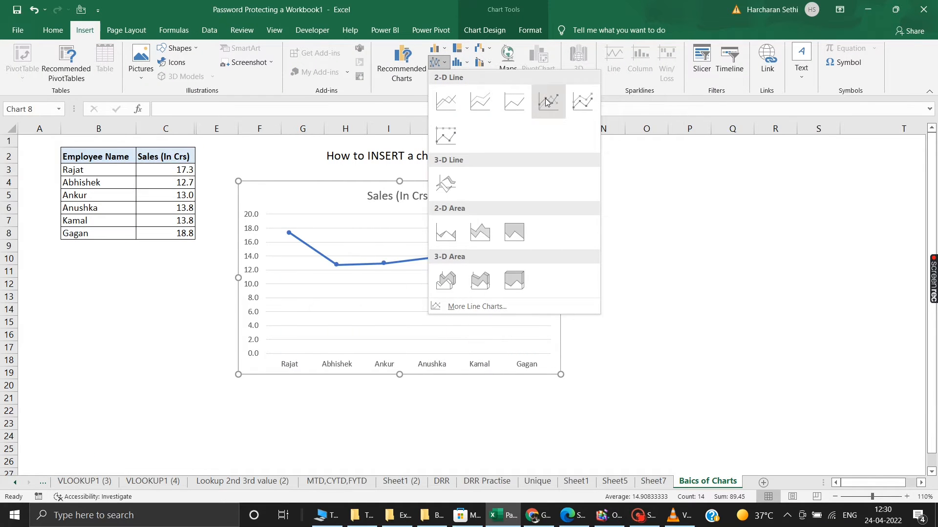
{"action": "left_click", "coordinate": [574, 7]}
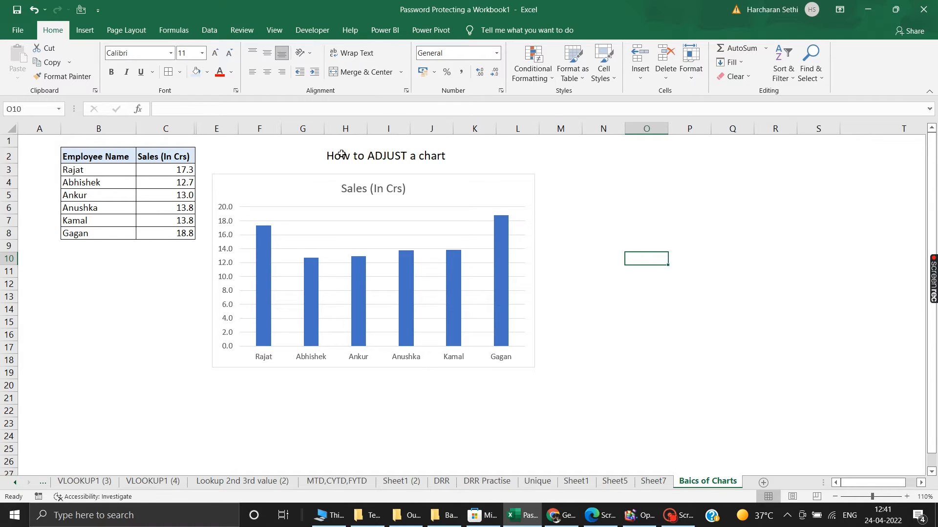
Remove the gridlines from the Sales (In Crs) column chart and add data labels to its columns
{"action": "left_click", "coordinate": [319, 178]}
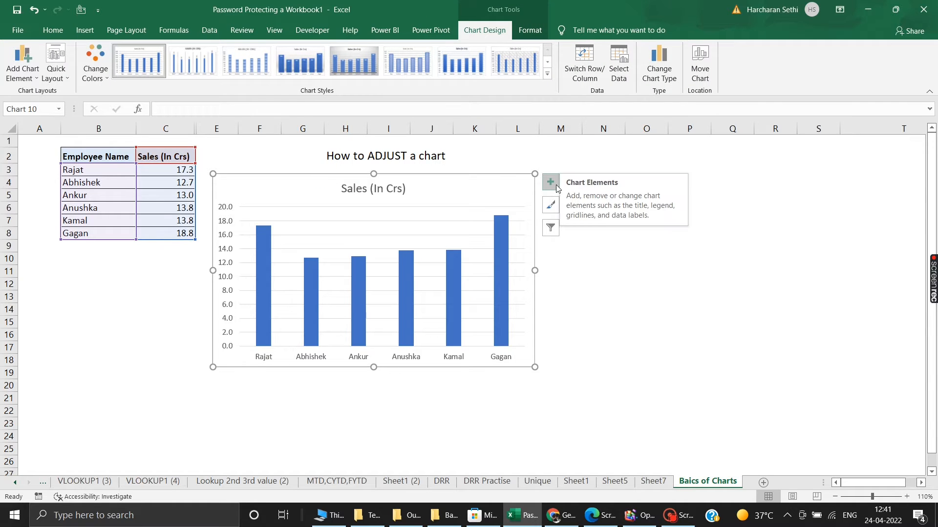
{"action": "left_click", "coordinate": [556, 185]}
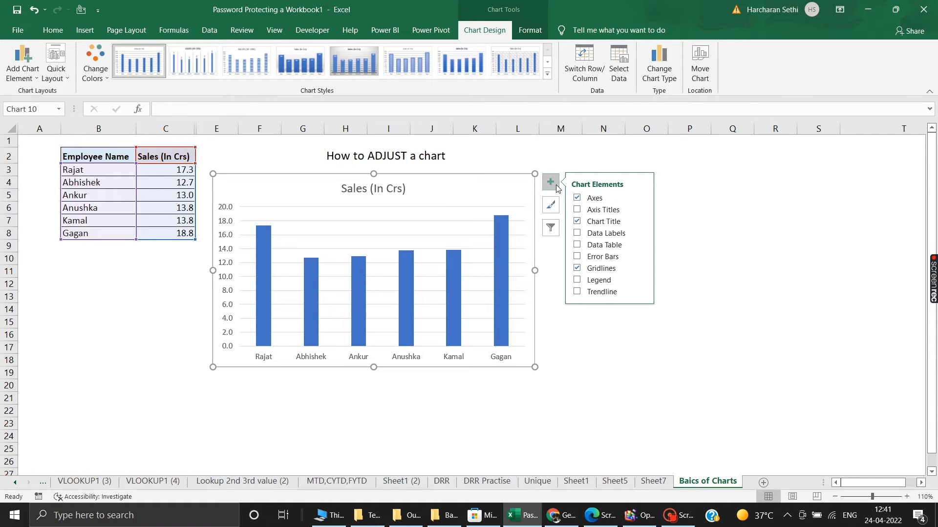
{"action": "left_click", "coordinate": [577, 270]}
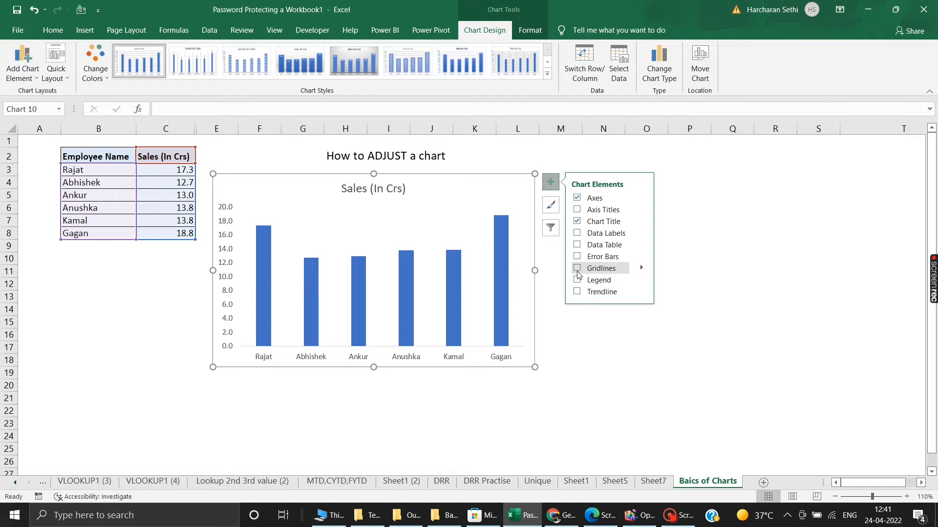
{"action": "left_click", "coordinate": [578, 234]}
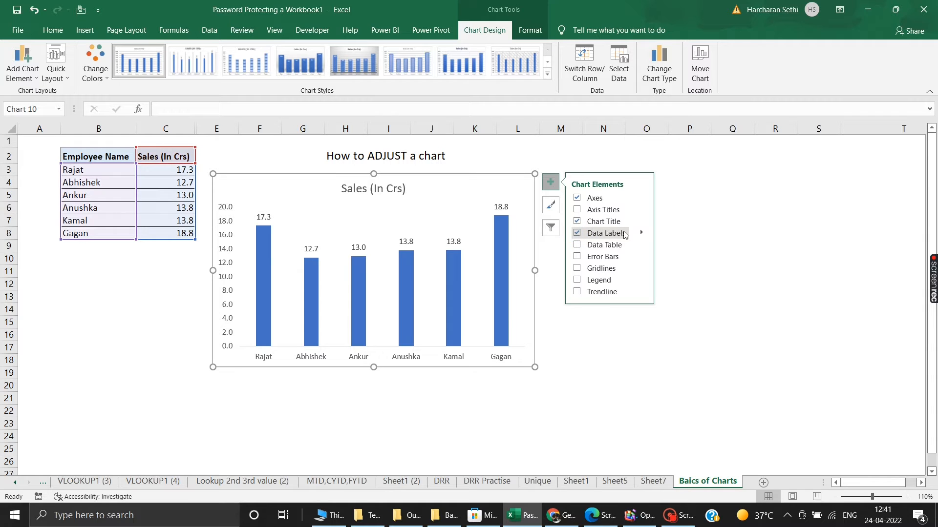
Set the chart's data labels to the Outside End position and hide the primary vertical axis
{"action": "mouse_move", "coordinate": [641, 235]}
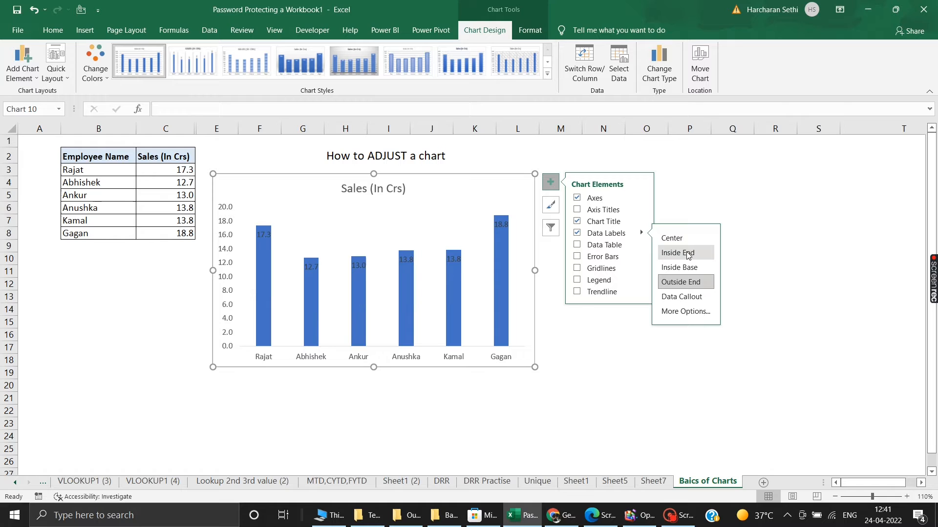
{"action": "left_click", "coordinate": [693, 284]}
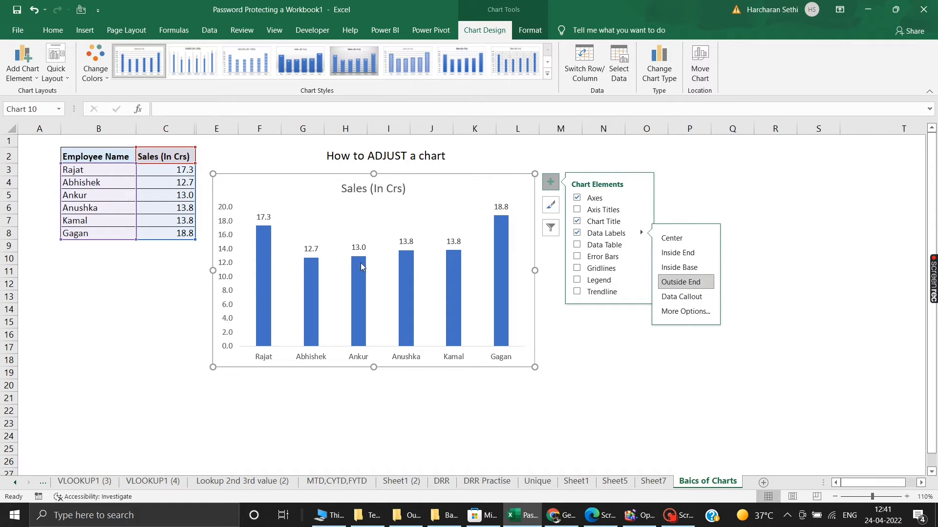
{"action": "left_click", "coordinate": [224, 246]}
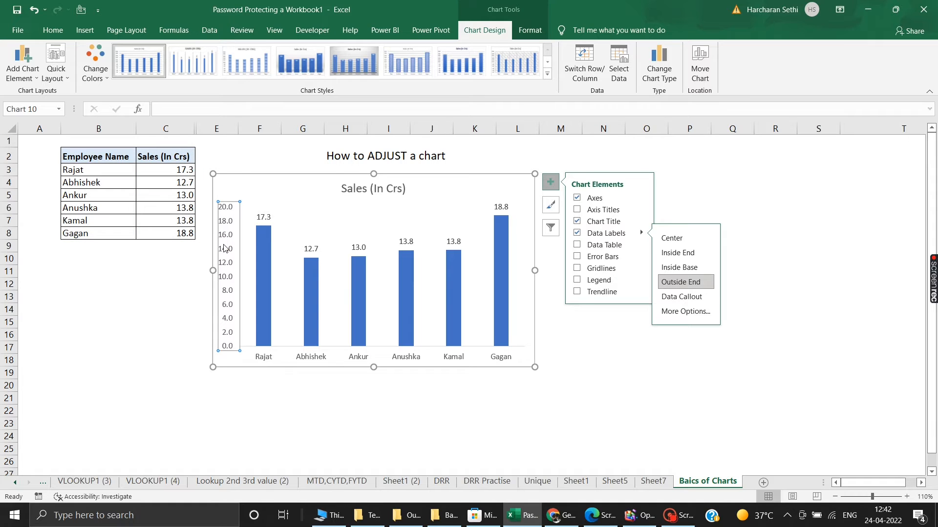
{"action": "left_click", "coordinate": [641, 198]}
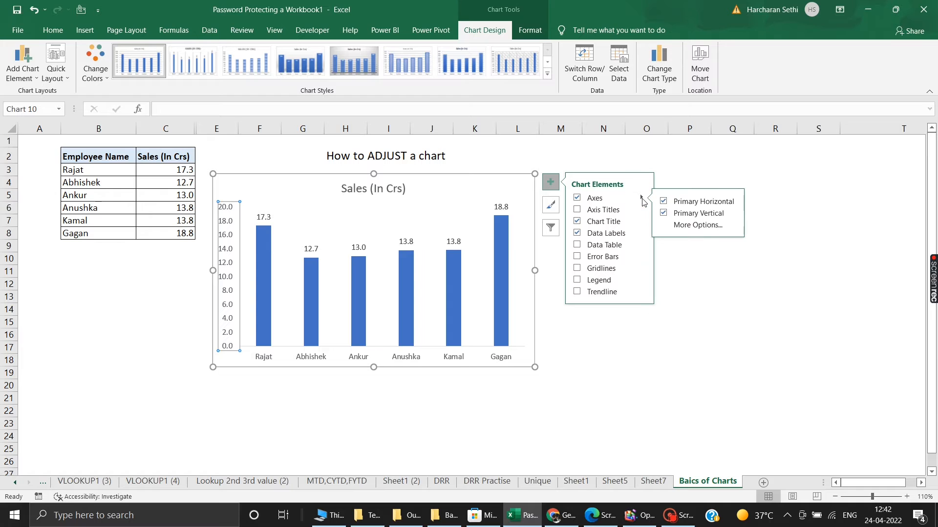
{"action": "left_click", "coordinate": [664, 213]}
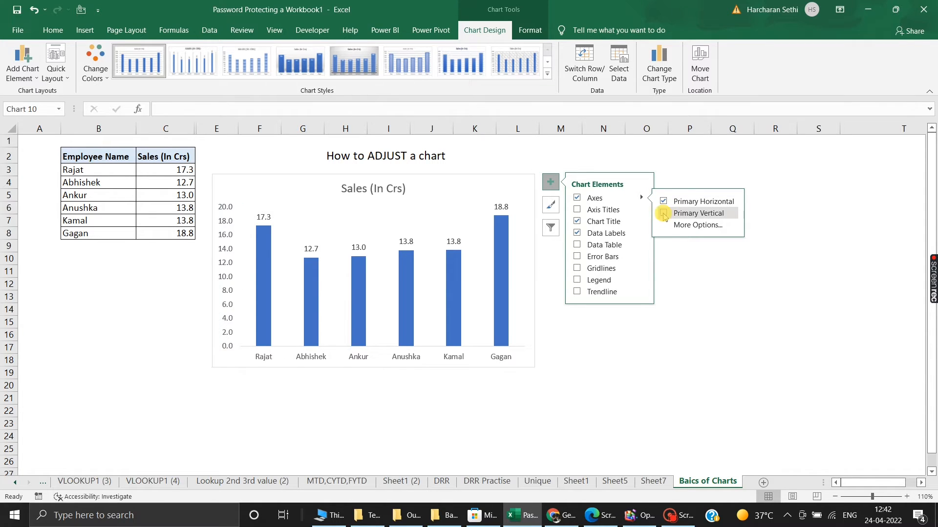
{"action": "left_click", "coordinate": [276, 178]}
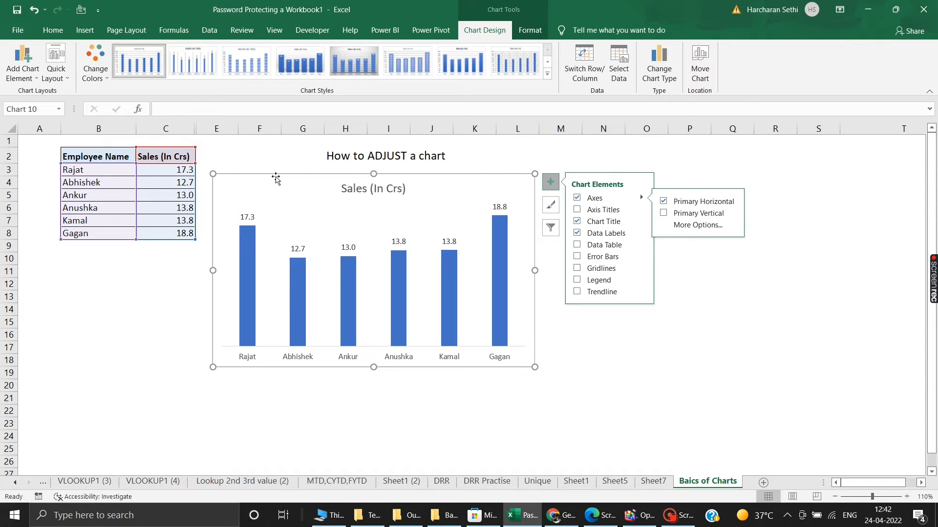
Set the gap width of the Sales (In Crs) column series to 100%
{"action": "left_click", "coordinate": [248, 292]}
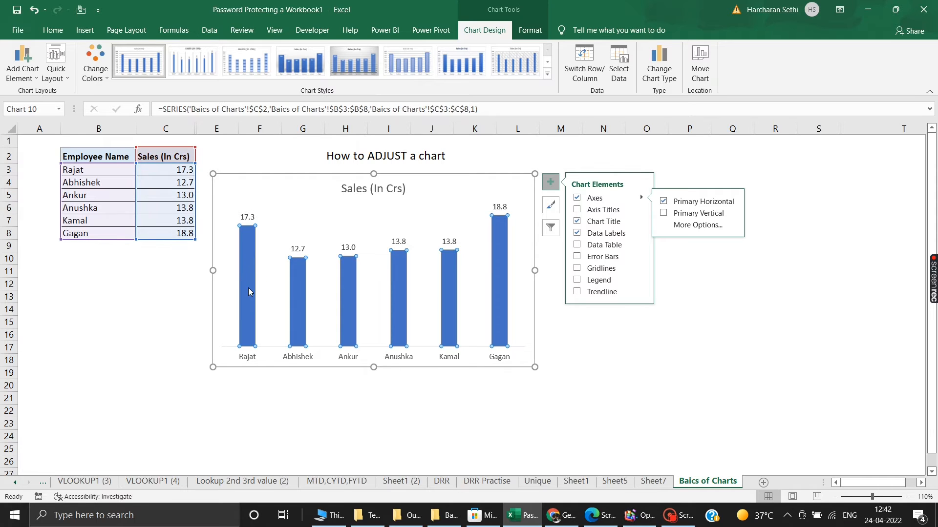
{"action": "right_click", "coordinate": [249, 291]}
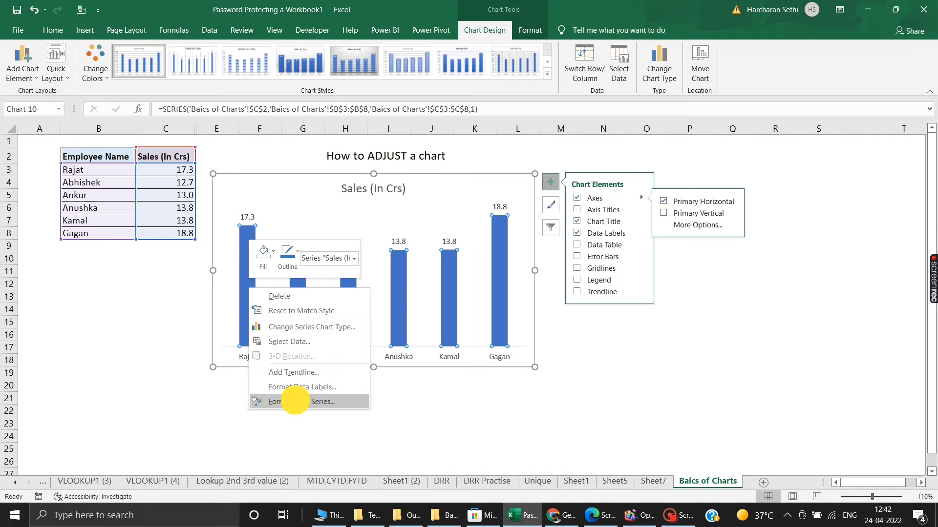
{"action": "left_click", "coordinate": [292, 402]}
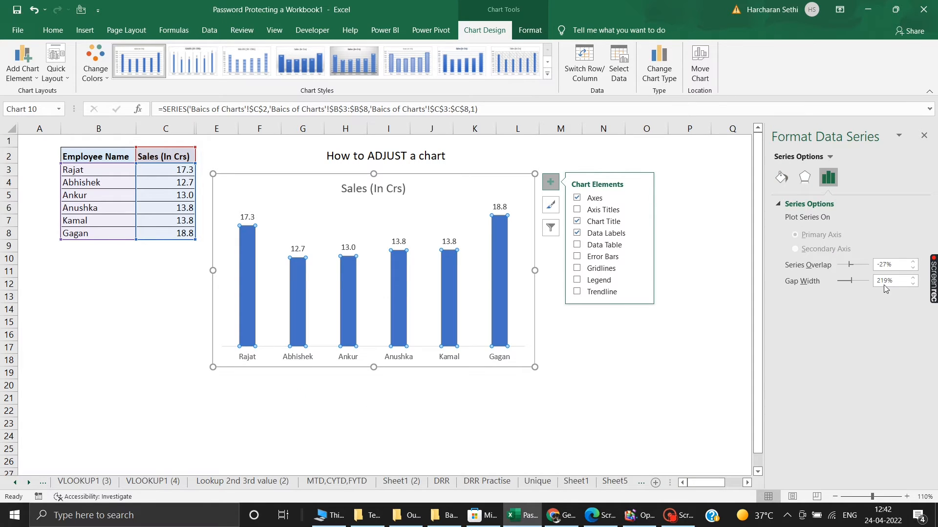
{"action": "left_click_drag", "start_coordinate": [896, 281], "coordinate": [861, 278]}
{"action": "type", "text": "100"}
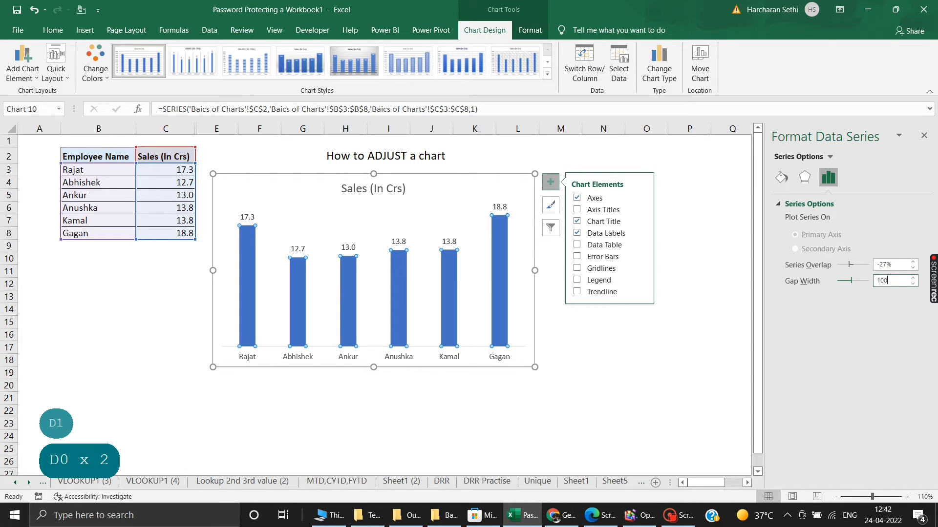
{"action": "key", "text": "Tab"}
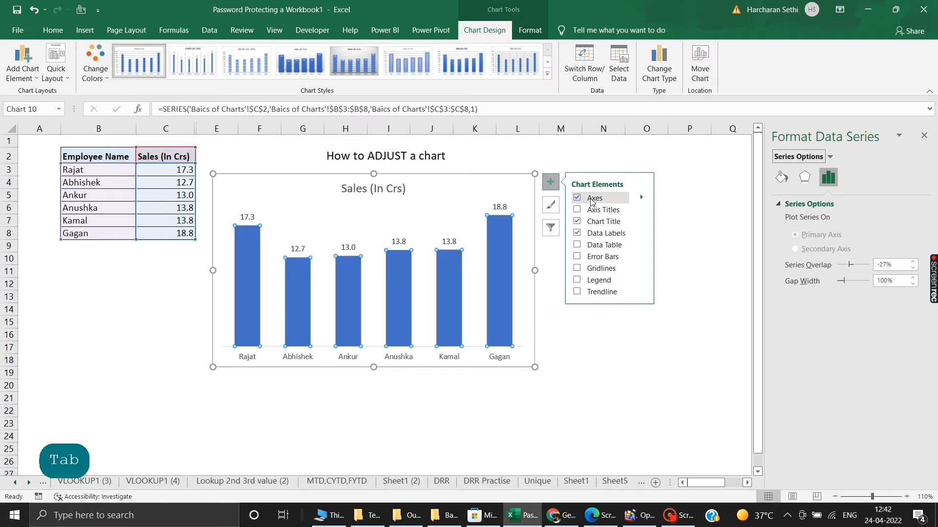
Add a data table beneath the chart's columns and remove it again
{"action": "left_click", "coordinate": [577, 245]}
{"action": "left_click", "coordinate": [577, 246]}
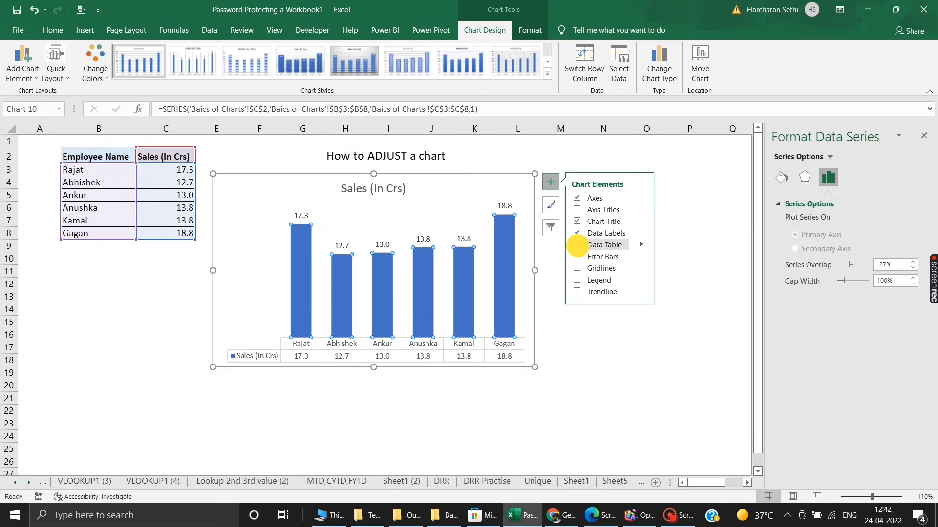
{"action": "left_click", "coordinate": [577, 245]}
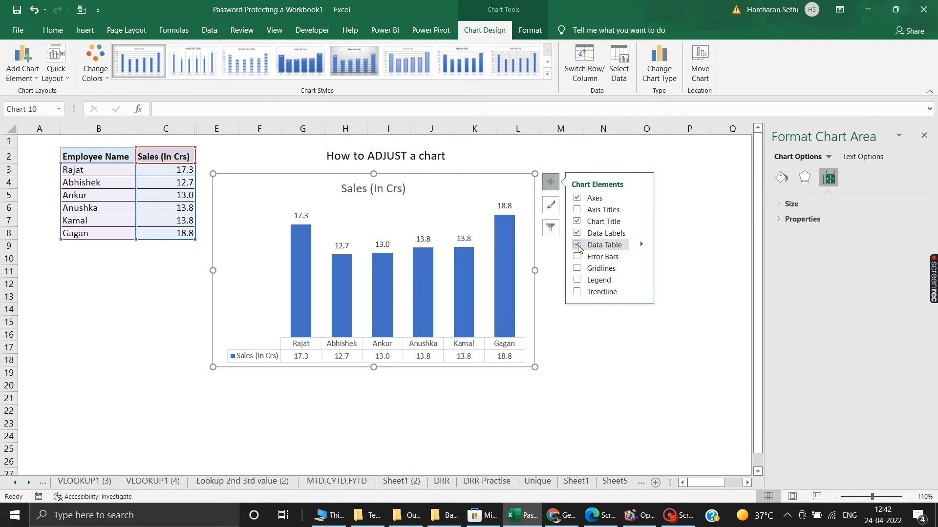
{"action": "left_click", "coordinate": [578, 246]}
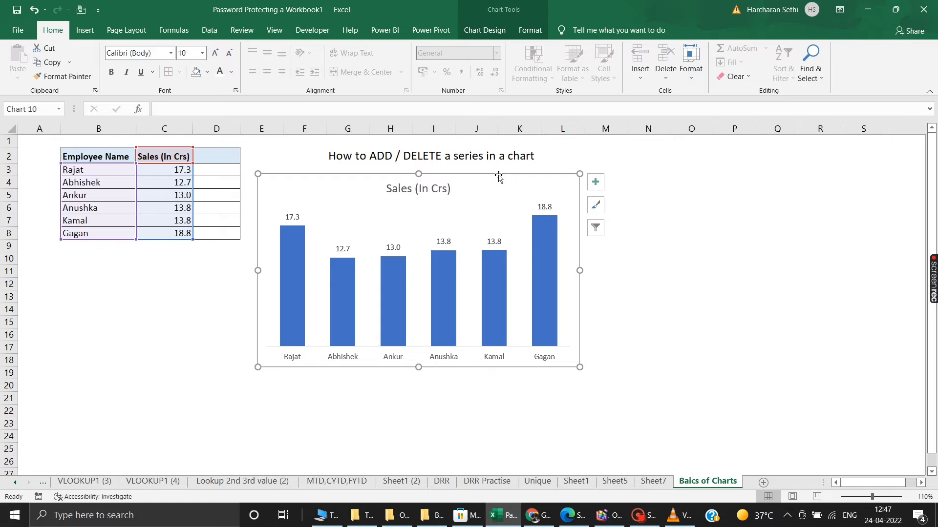
Add a Plan heading in D2 and calculate the first plan value in D3 with =C3*115%
{"action": "left_click", "coordinate": [208, 160]}
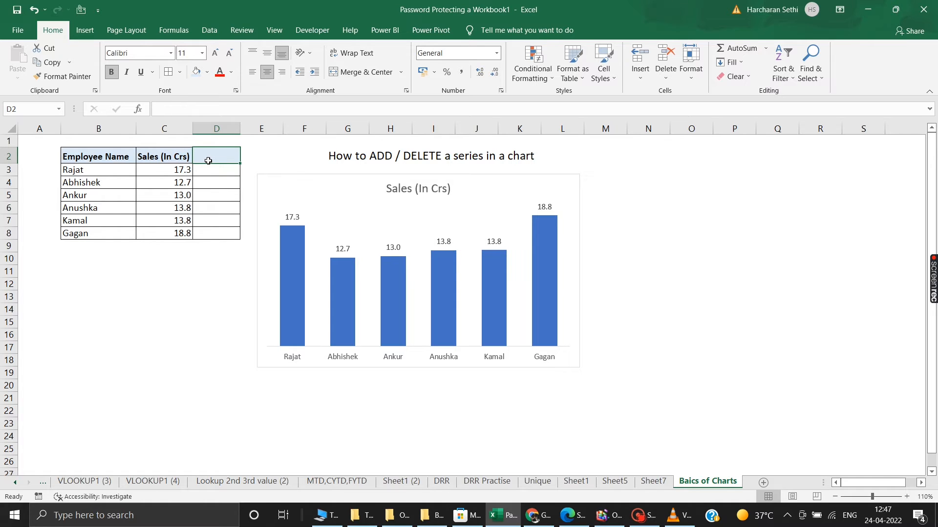
{"action": "type", "text": "Plan"}
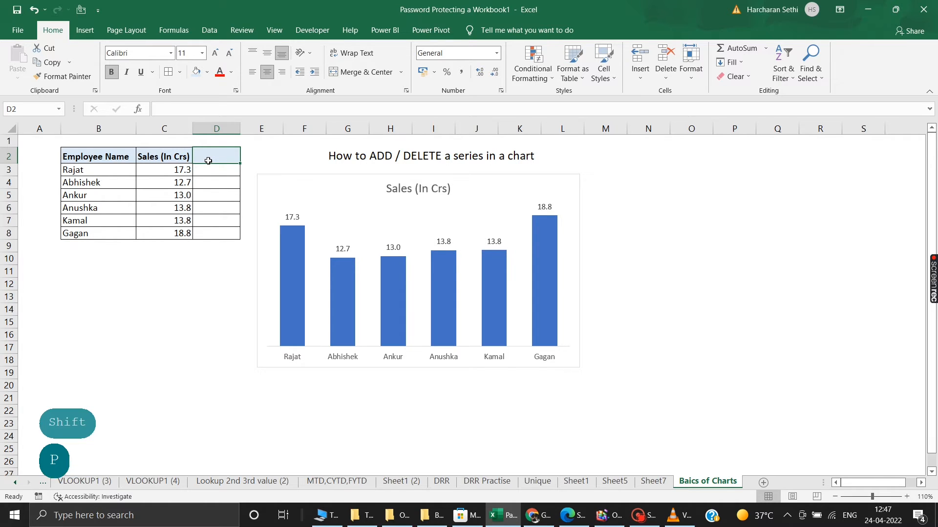
{"action": "key", "text": "Return"}
{"action": "type", "text": "="}
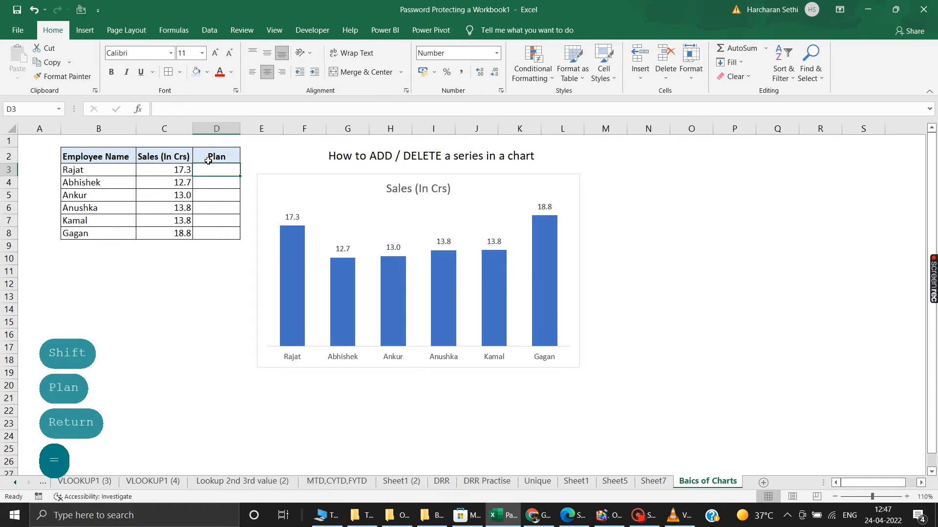
{"action": "key", "text": "Left"}
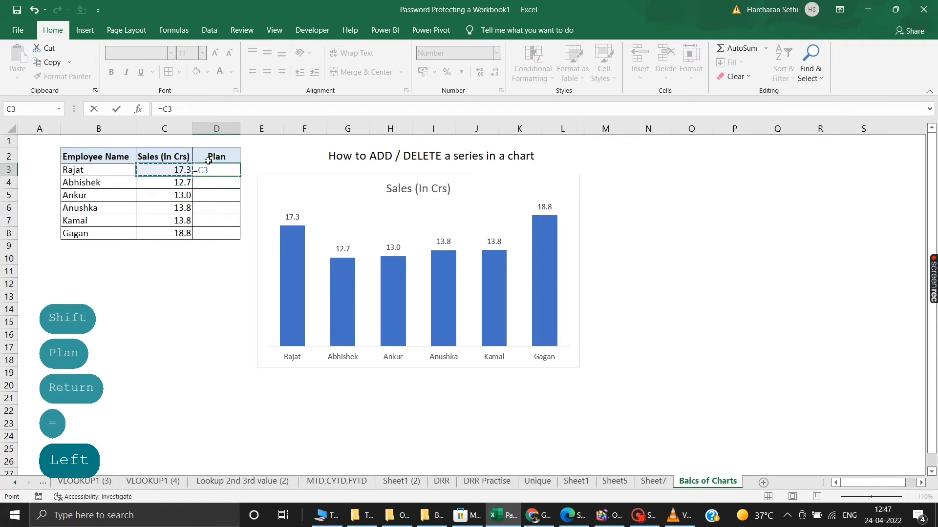
{"action": "type", "text": "*115%"}
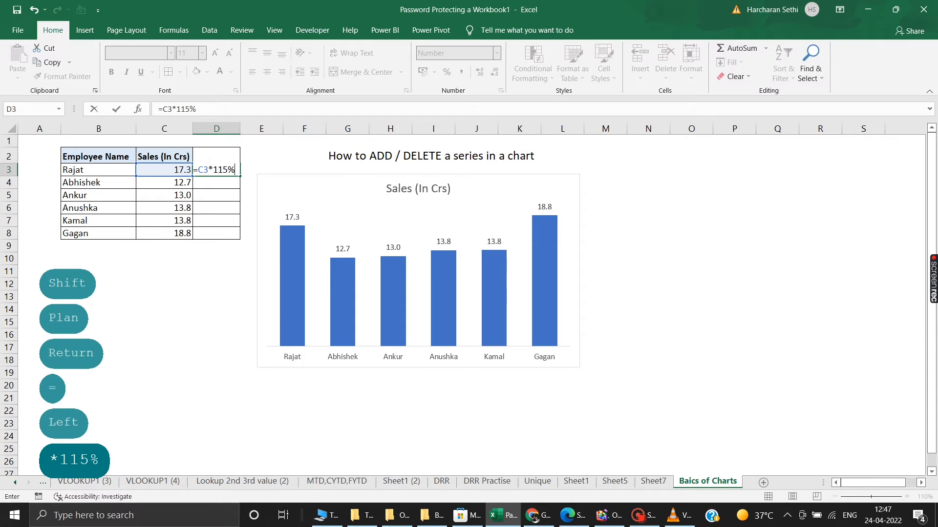
{"action": "key", "text": "Return"}
Copy the plan formula from D3 down to D8 for the remaining employees
{"action": "key", "text": "Up"}
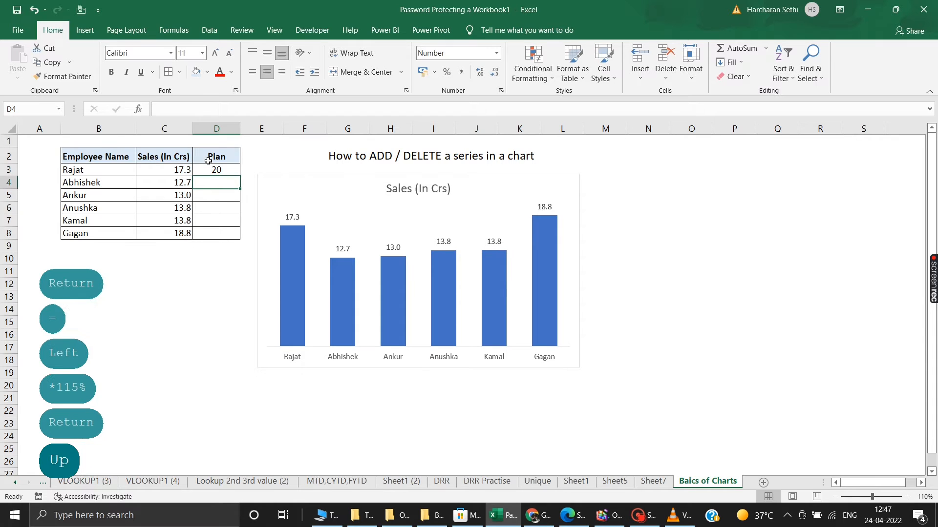
{"action": "key", "text": "ctrl+Up"}
{"action": "key", "text": "Down"}
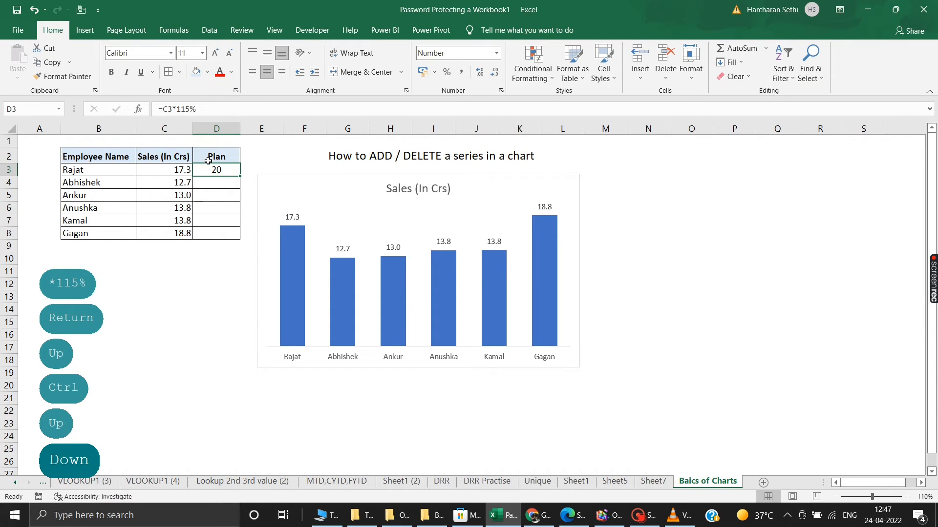
{"action": "key", "text": "ctrl+c"}
{"action": "key", "text": "shift+Down"}
{"action": "key", "text": "shift+Down"}
{"action": "key", "text": "shift+Down"}
{"action": "key", "text": "shift+Down"}
{"action": "key", "text": "shift+Down"}
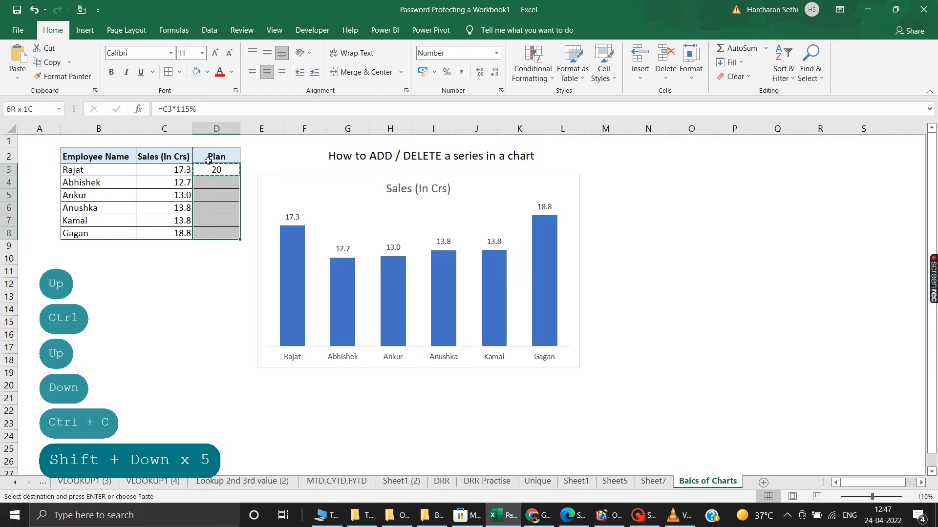
{"action": "key", "text": "Return"}
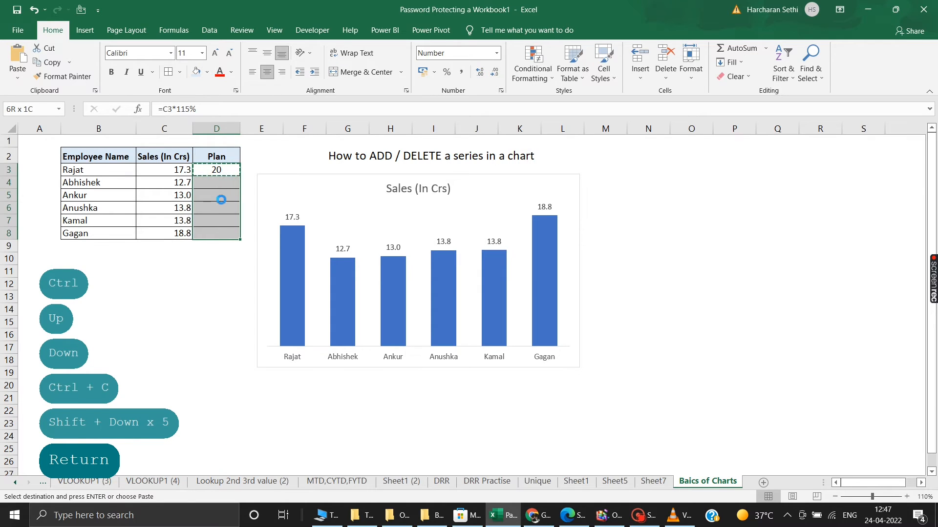
Extend the chart's source range on the sheet to include the Plan column, and undo that extension
{"action": "left_click", "coordinate": [311, 178]}
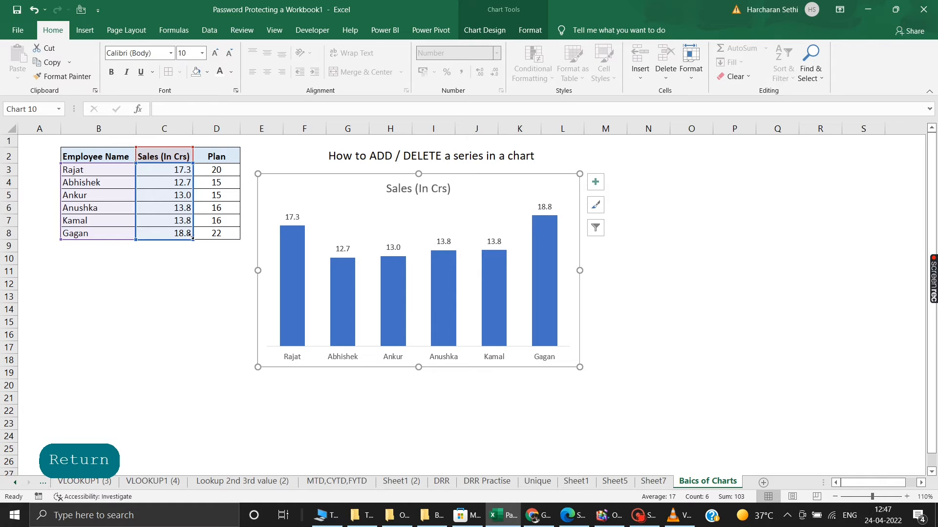
{"action": "left_click_drag", "start_coordinate": [191, 239], "coordinate": [255, 241]}
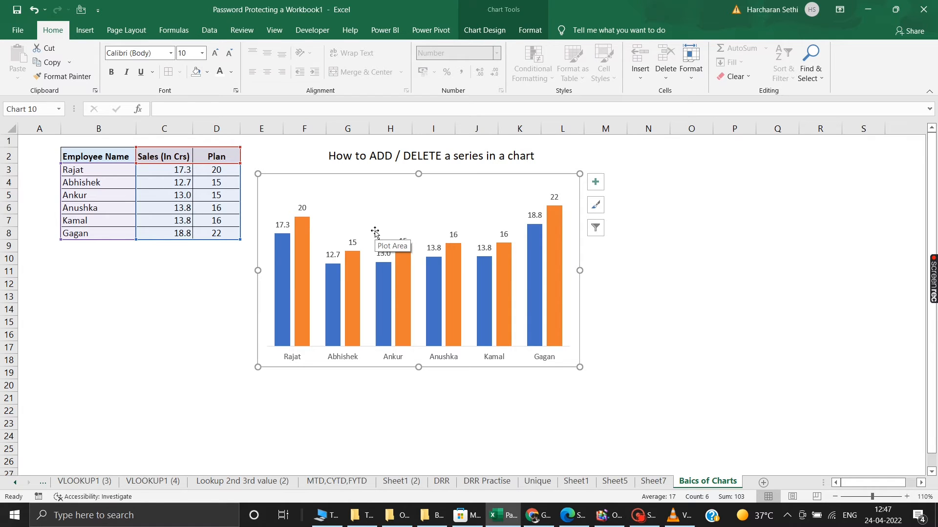
{"action": "key", "text": "ctrl+z"}
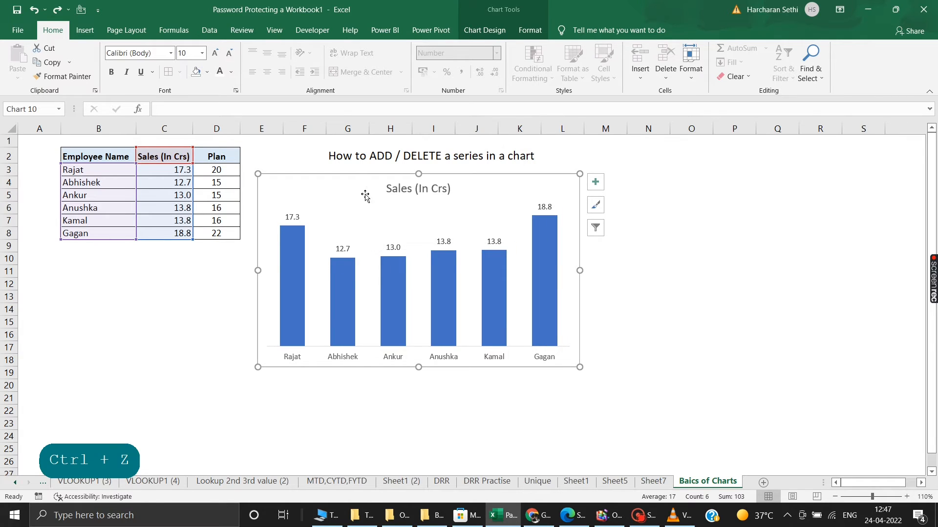
Add a Plan series to the chart's data source, with its name from D2 and its values from D3:D8
{"action": "left_click", "coordinate": [365, 196]}
{"action": "right_click", "coordinate": [365, 195]}
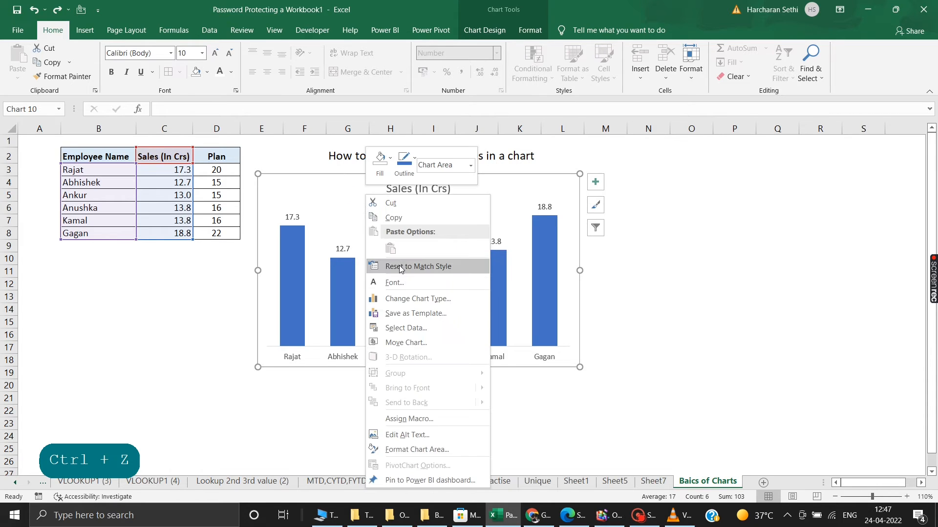
{"action": "left_click", "coordinate": [415, 327]}
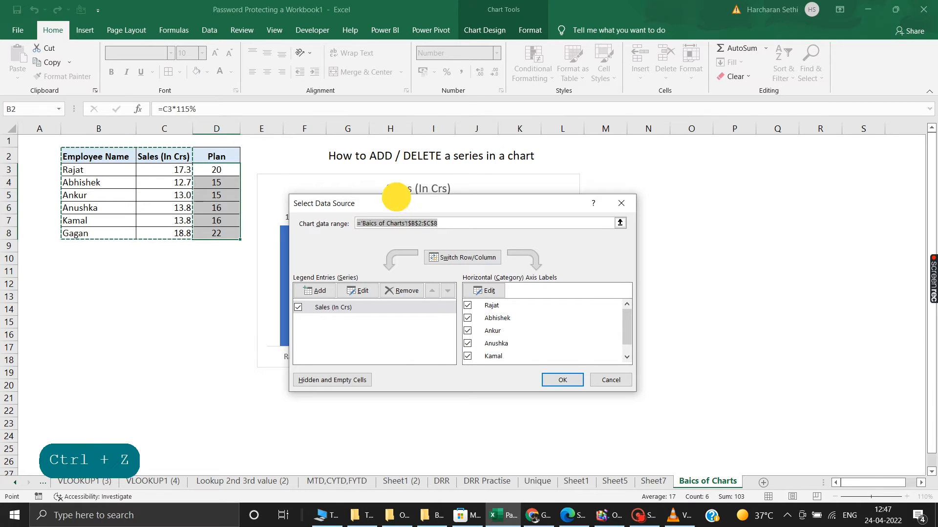
{"action": "left_click_drag", "start_coordinate": [397, 200], "coordinate": [404, 158]}
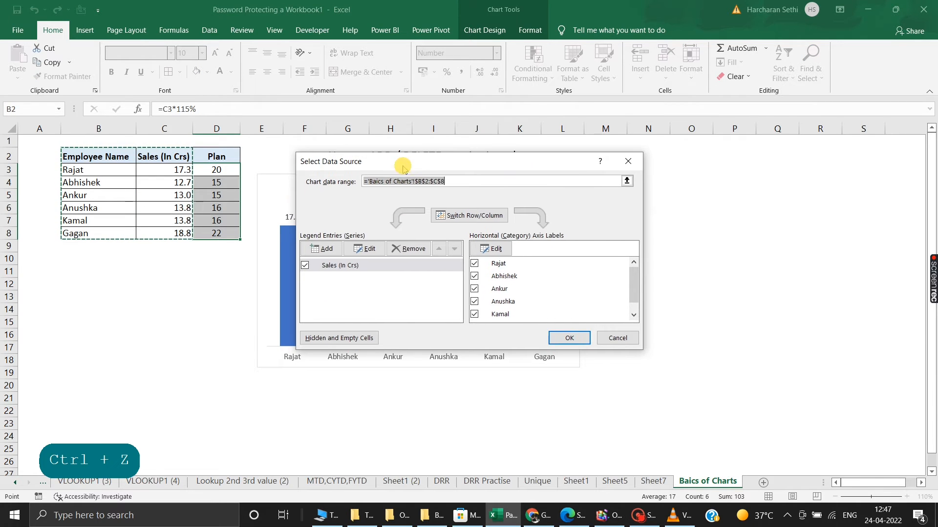
{"action": "left_click", "coordinate": [328, 249]}
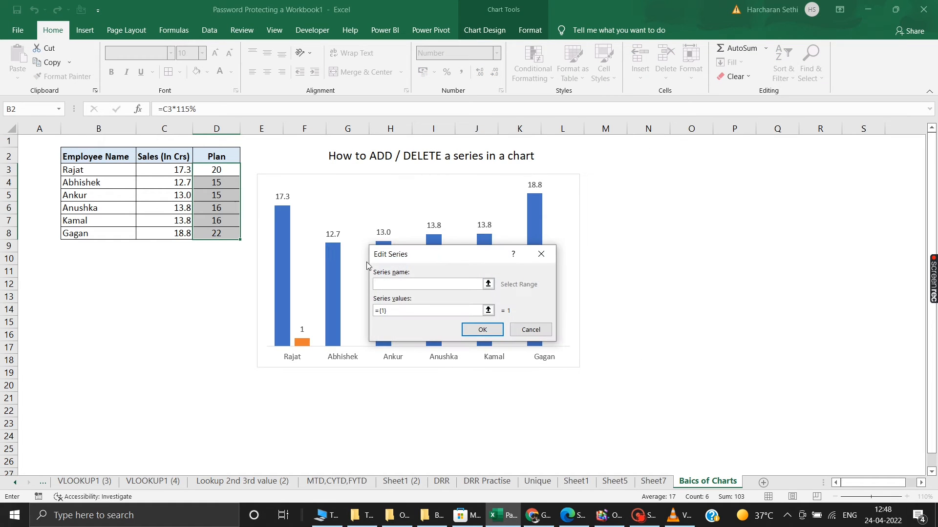
{"action": "left_click", "coordinate": [216, 156]}
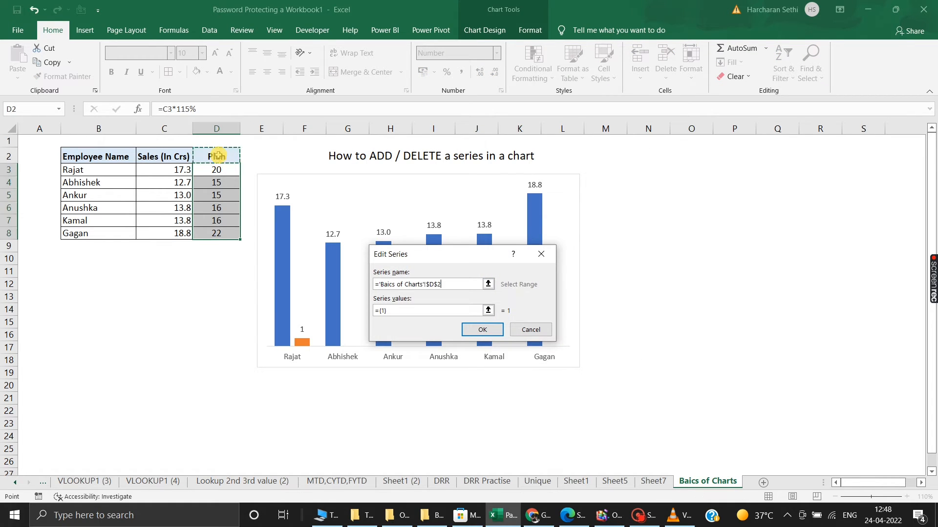
{"action": "left_click", "coordinate": [398, 310]}
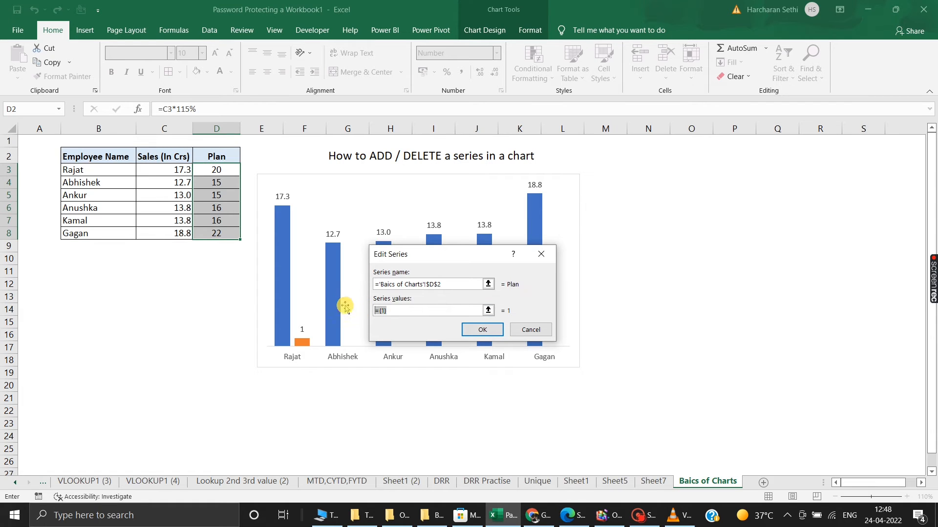
{"action": "key", "text": "BackSpace"}
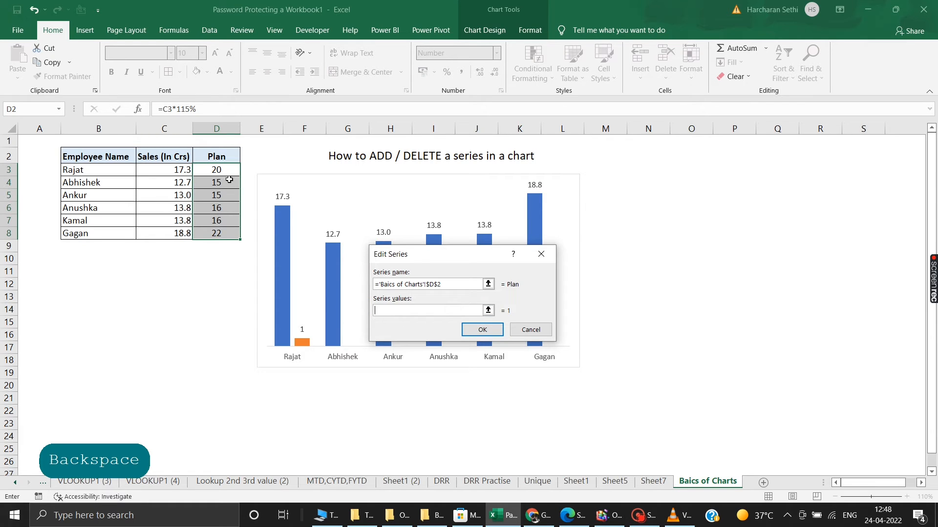
{"action": "left_click", "coordinate": [224, 170]}
{"action": "left_click_drag", "start_coordinate": [224, 170], "coordinate": [223, 234]}
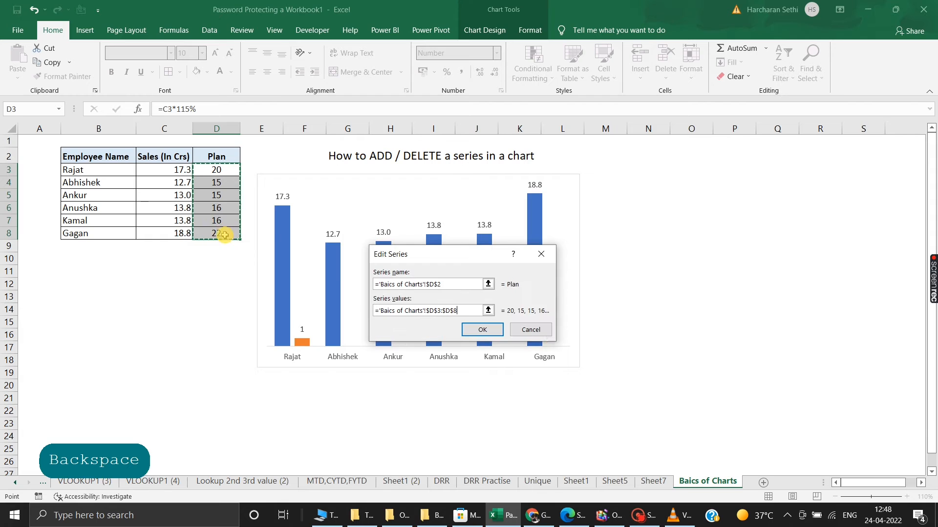
{"action": "left_click", "coordinate": [484, 330]}
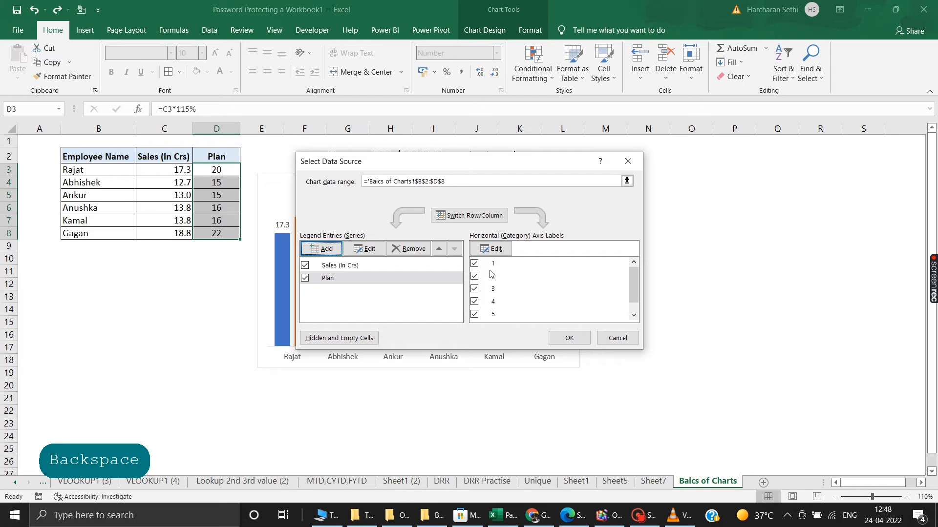
Set the chart's horizontal axis labels to the employee names in B3:B8 and apply the data source changes
{"action": "left_click", "coordinate": [492, 249]}
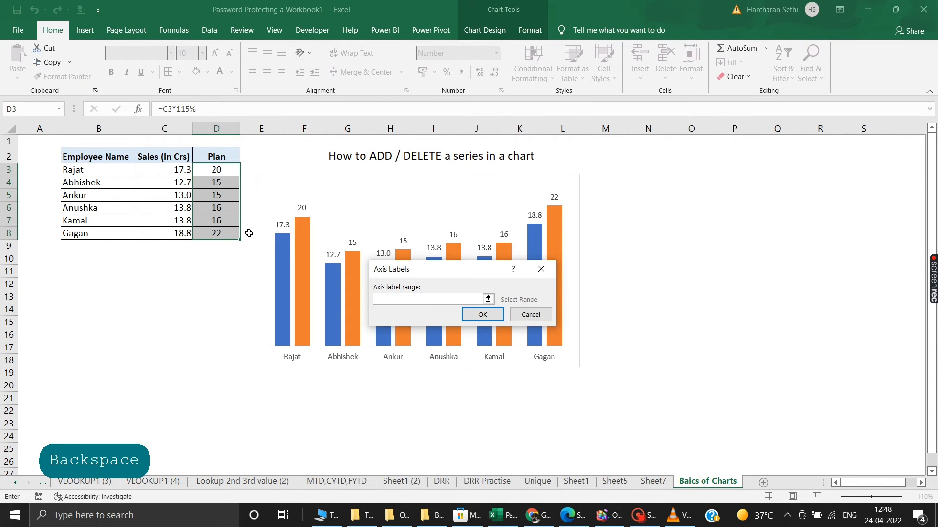
{"action": "left_click_drag", "start_coordinate": [108, 170], "coordinate": [111, 232]}
{"action": "left_click", "coordinate": [488, 315]}
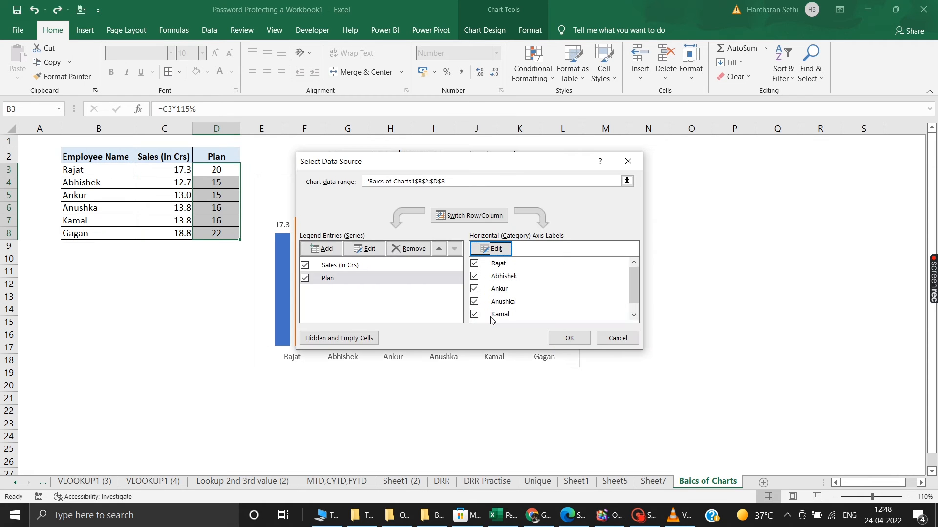
{"action": "left_click", "coordinate": [568, 338]}
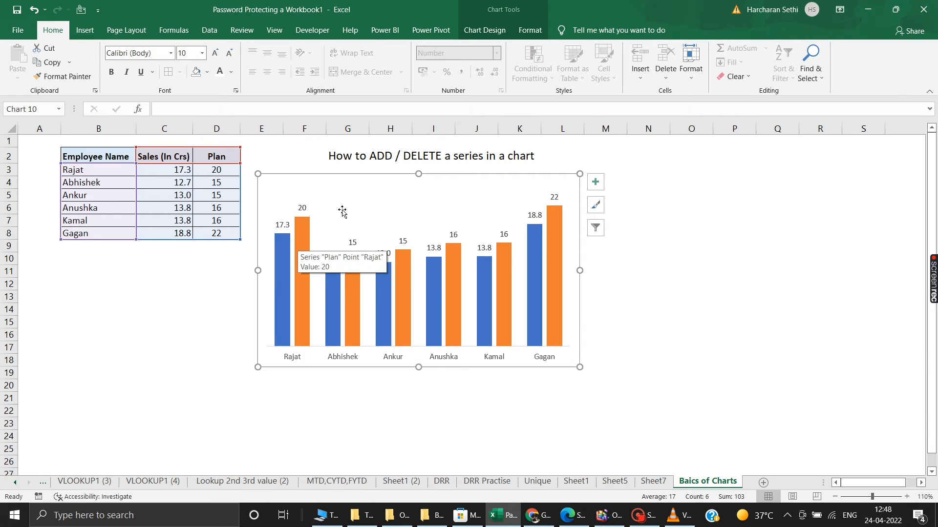
Remove the Plan series from the chart's data source, and undo the removal
{"action": "right_click", "coordinate": [369, 195]}
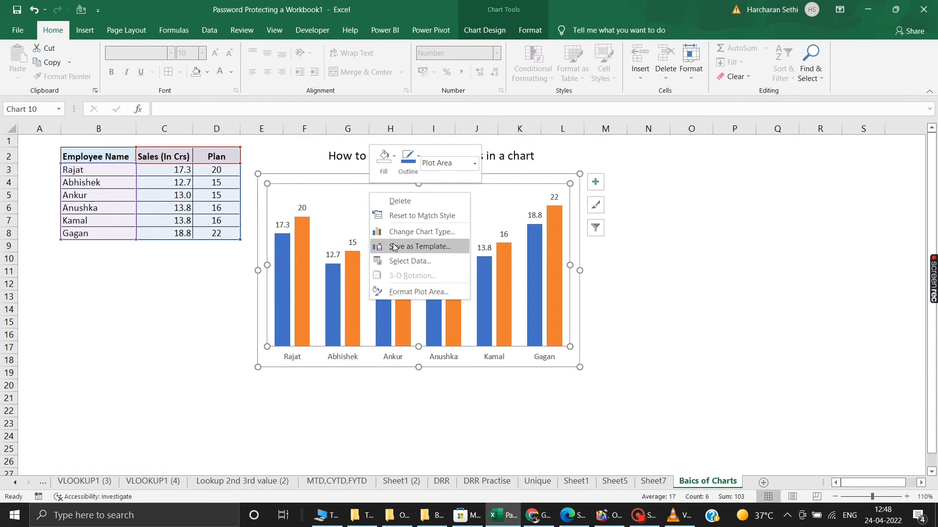
{"action": "left_click", "coordinate": [397, 261]}
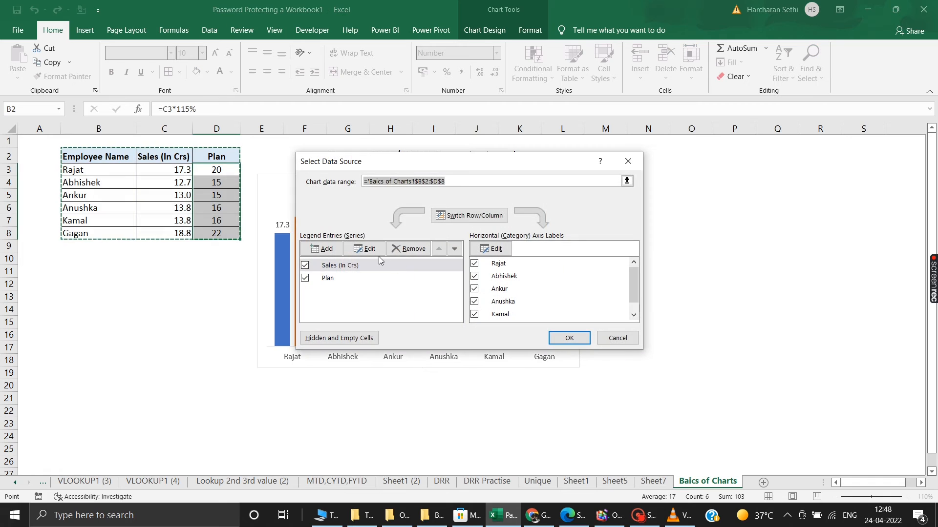
{"action": "left_click", "coordinate": [342, 277]}
{"action": "left_click", "coordinate": [408, 252]}
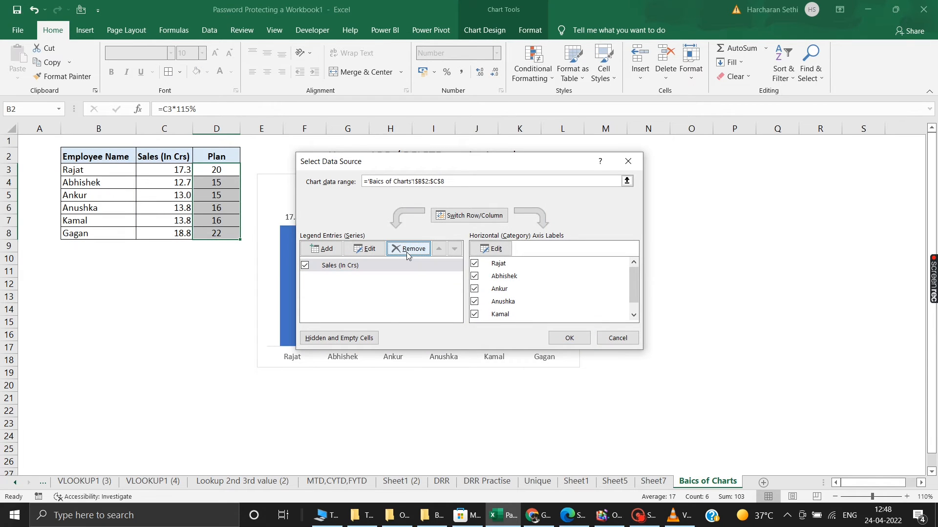
{"action": "left_click", "coordinate": [568, 338]}
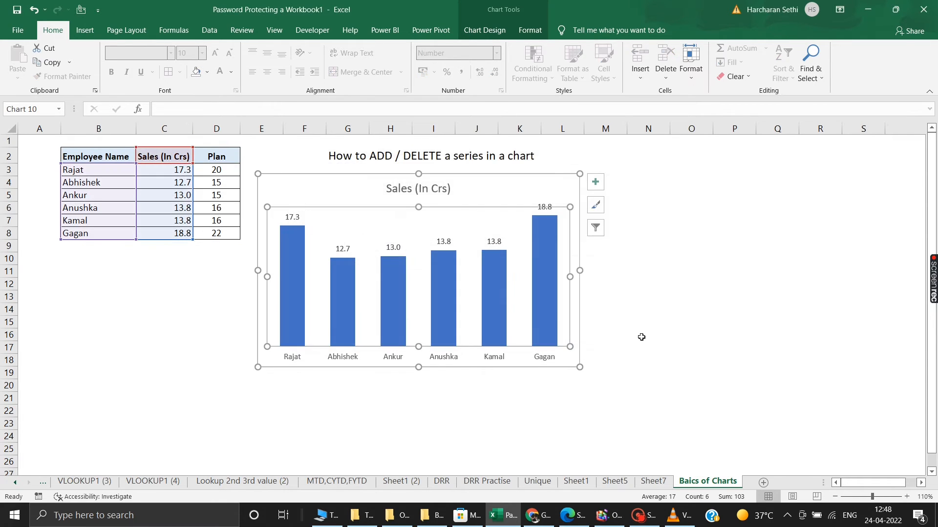
{"action": "key", "text": "ctrl+z"}
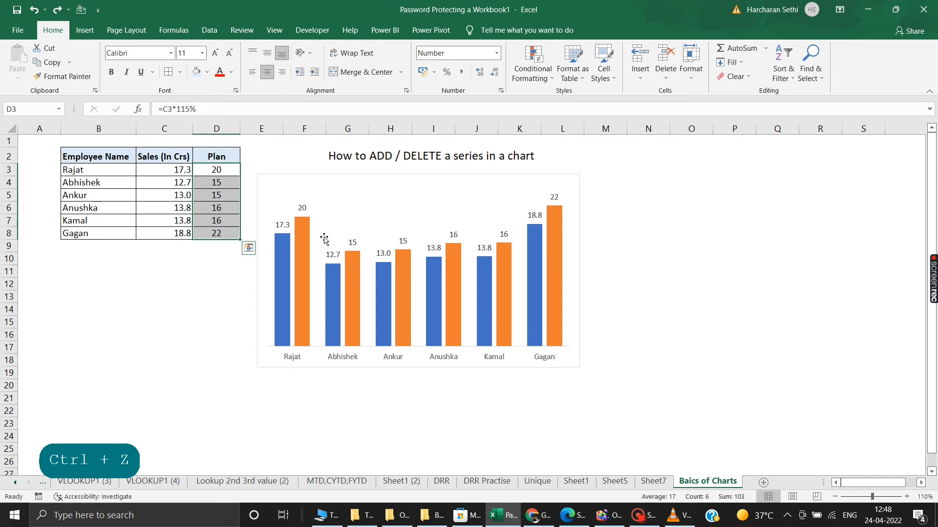
Reorder the chart's data series so that Plan comes before Sales (In Crs)
{"action": "left_click", "coordinate": [300, 235]}
{"action": "right_click", "coordinate": [301, 235]}
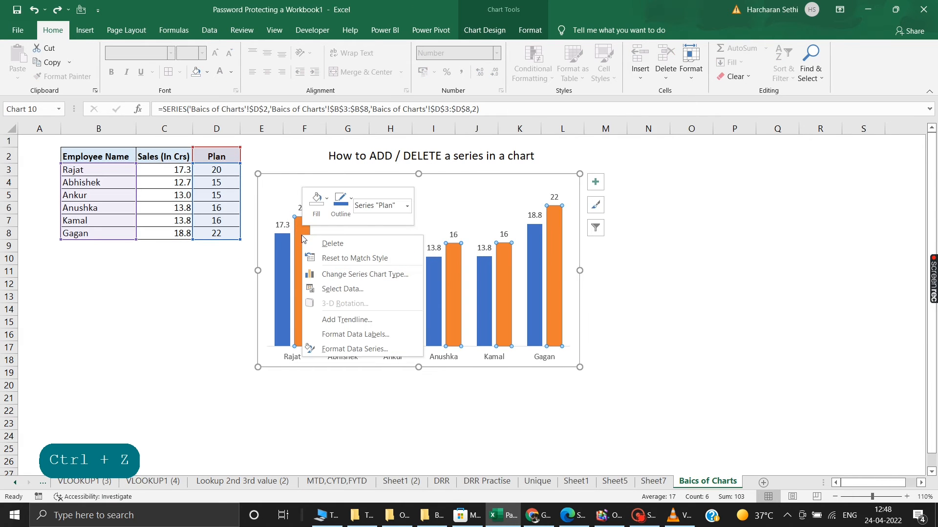
{"action": "left_click", "coordinate": [429, 198]}
{"action": "left_click", "coordinate": [429, 198]}
{"action": "right_click", "coordinate": [430, 198]}
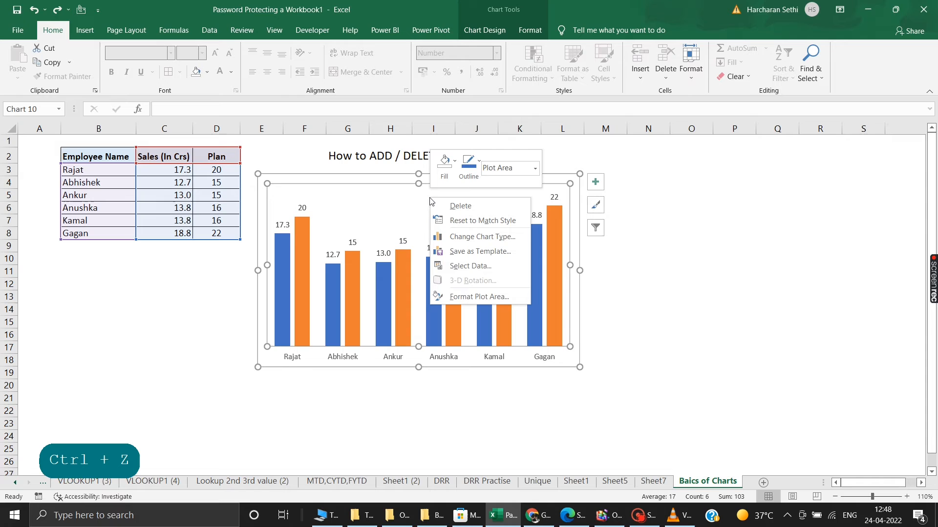
{"action": "left_click", "coordinate": [459, 266]}
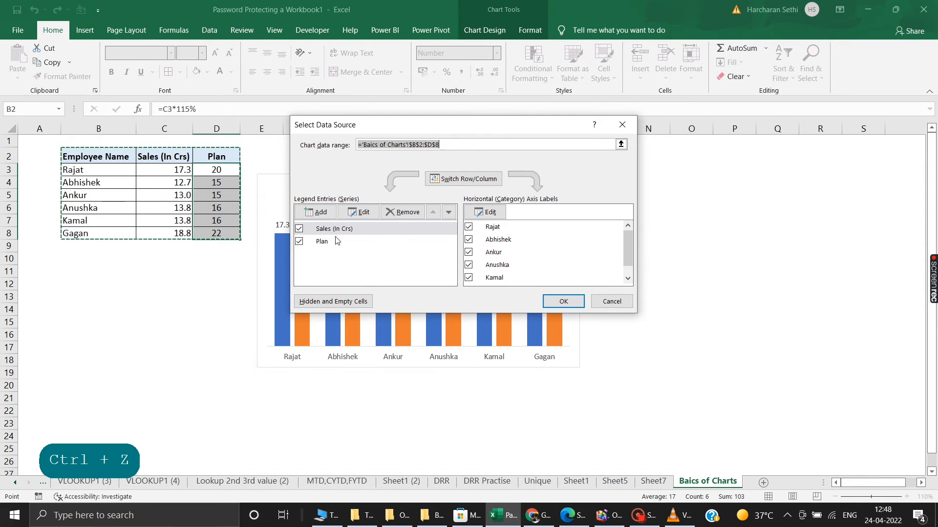
{"action": "left_click", "coordinate": [336, 243]}
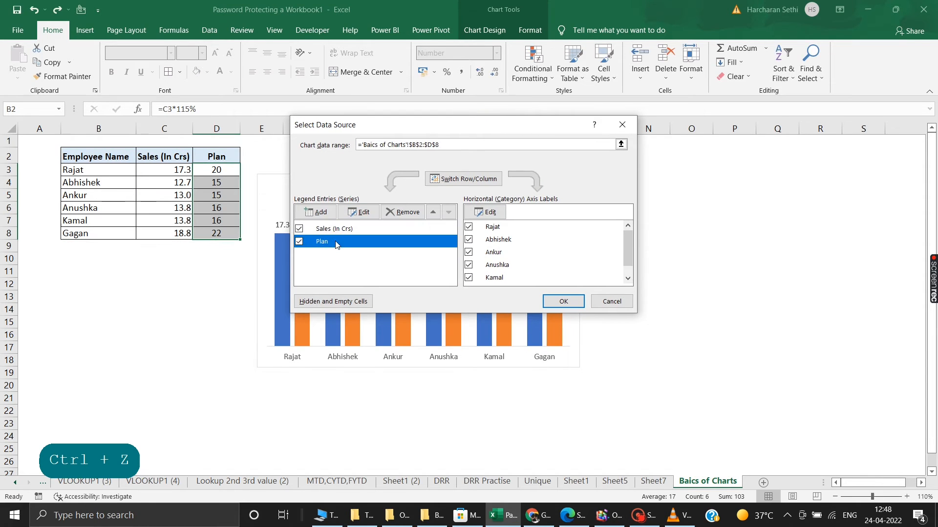
{"action": "left_click", "coordinate": [433, 212]}
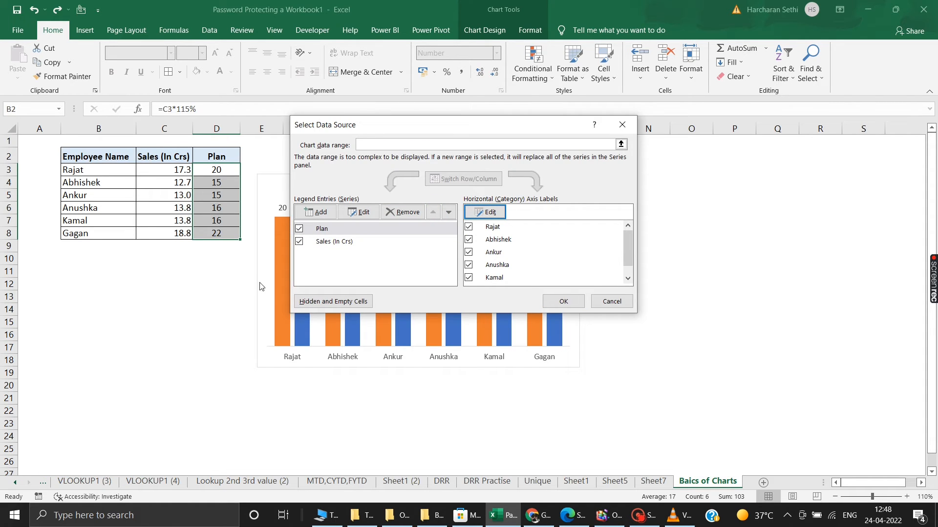
{"action": "left_click", "coordinate": [552, 300]}
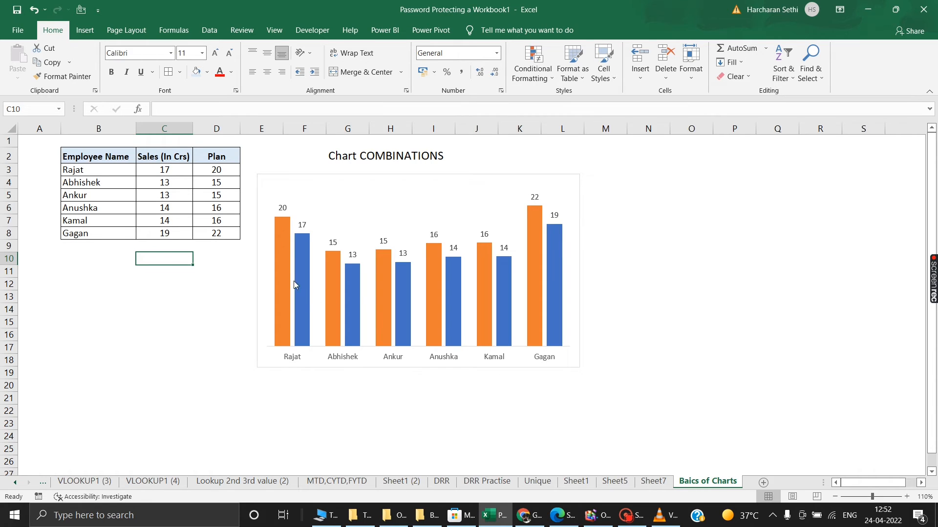
Change the Plan series' chart type to Line with Markers, keeping Sales (In Crs) as Clustered Column
{"action": "left_click", "coordinate": [279, 271]}
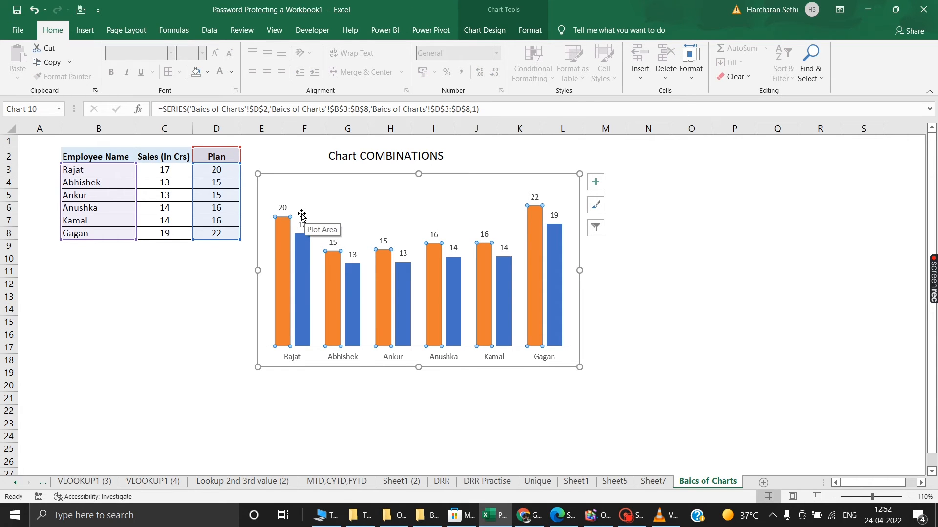
{"action": "right_click", "coordinate": [284, 251]}
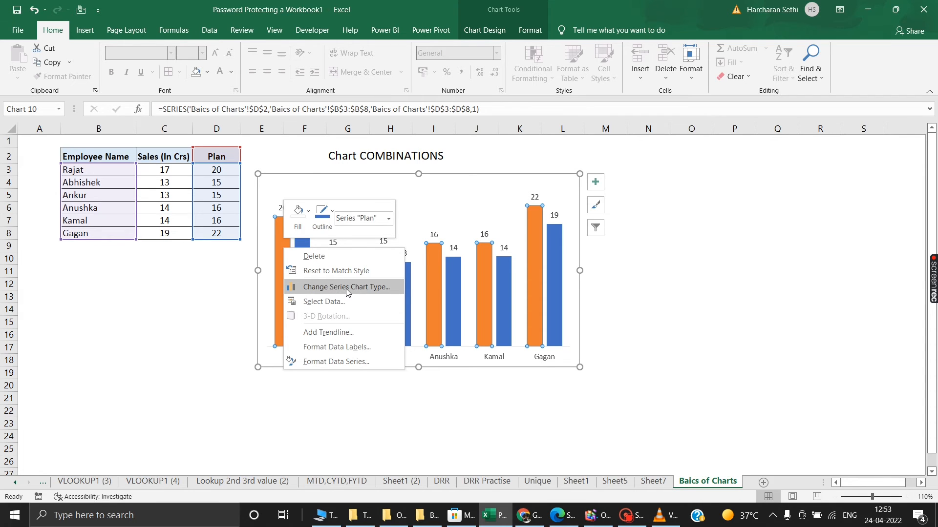
{"action": "left_click", "coordinate": [346, 289]}
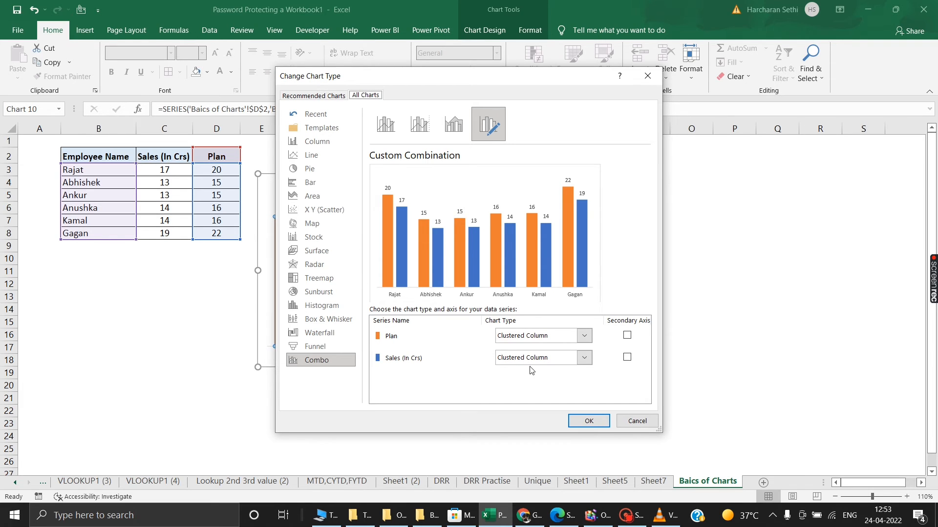
{"action": "left_click", "coordinate": [585, 336]}
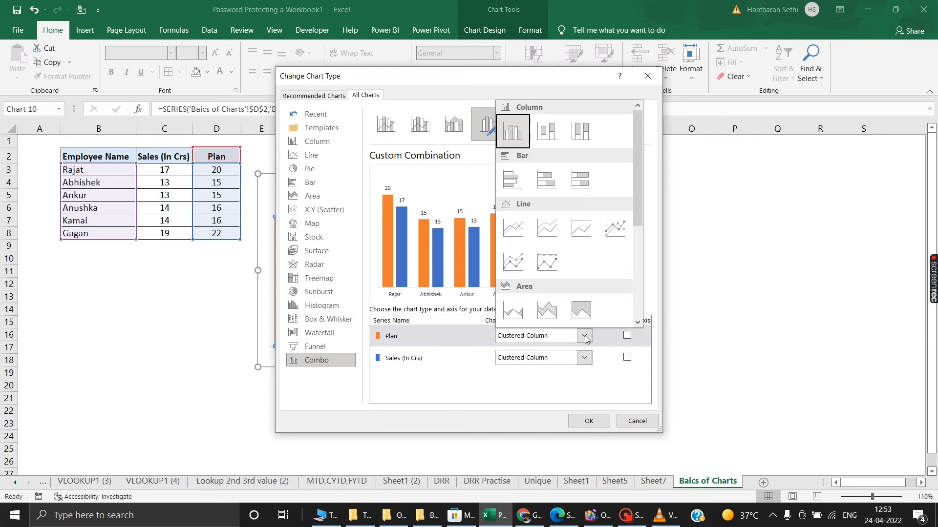
{"action": "left_click", "coordinate": [616, 229]}
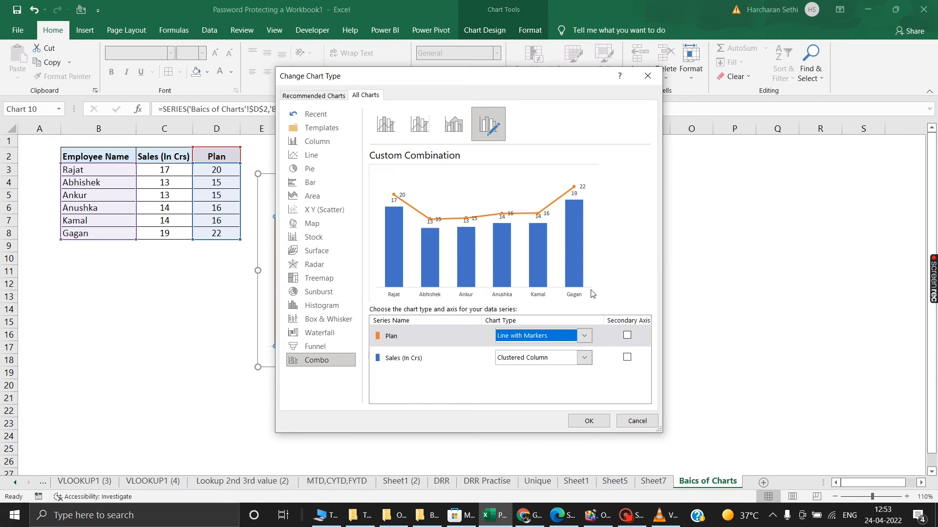
{"action": "left_click", "coordinate": [595, 424]}
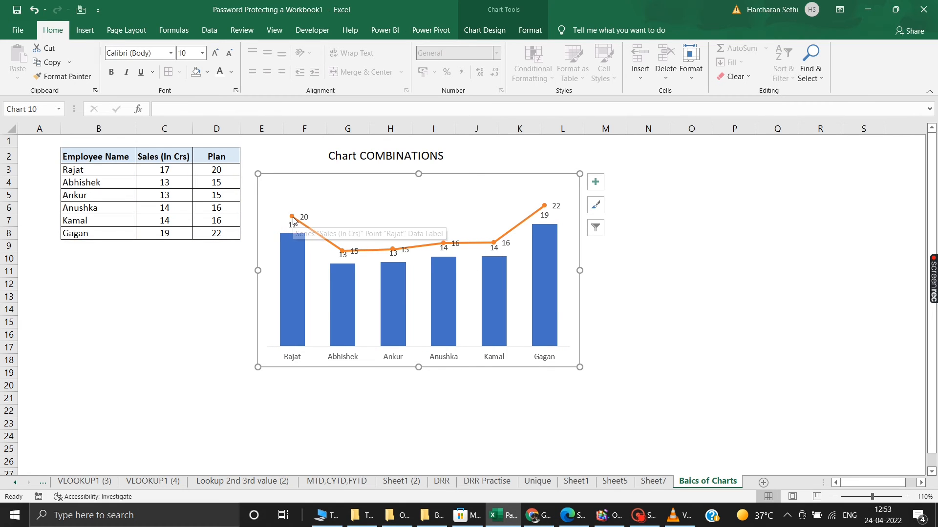
Format the Plan series with No line so only its markers are drawn
{"action": "right_click", "coordinate": [299, 219]}
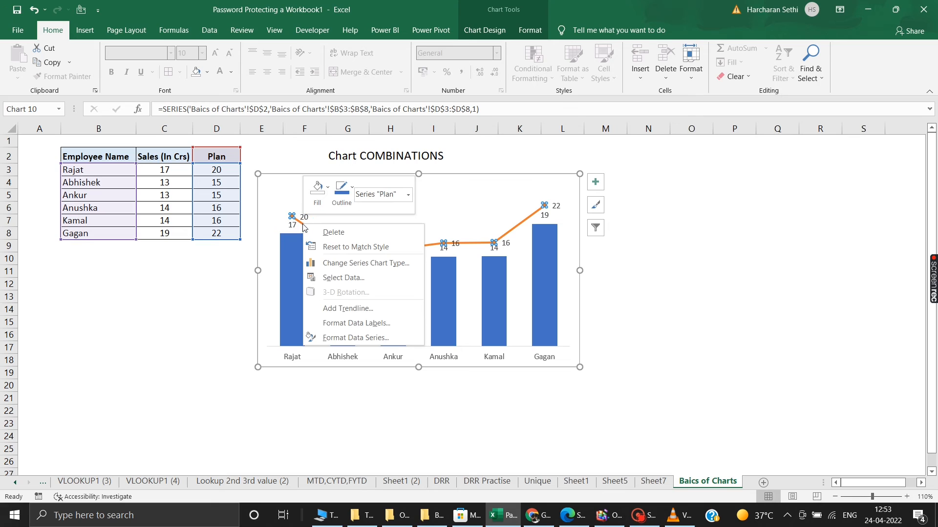
{"action": "left_click", "coordinate": [360, 337]}
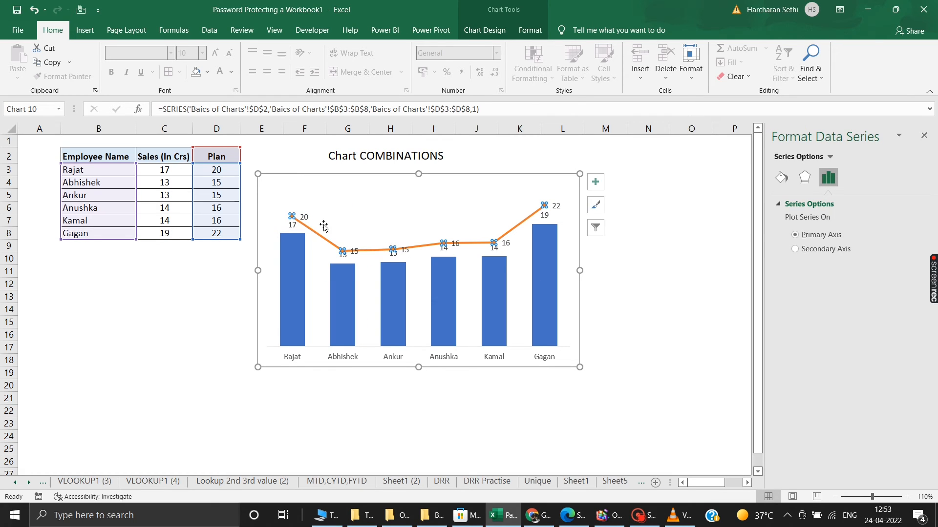
{"action": "left_click", "coordinate": [783, 178]}
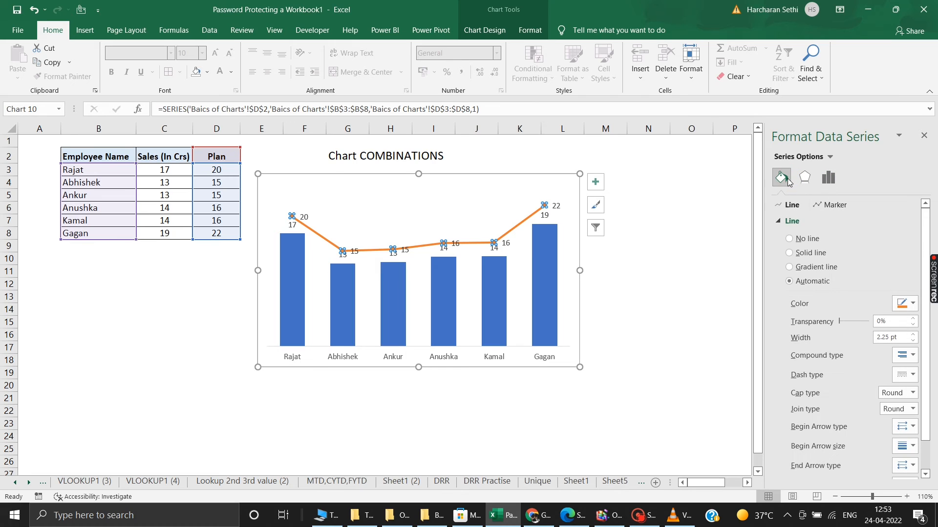
{"action": "left_click", "coordinate": [799, 239]}
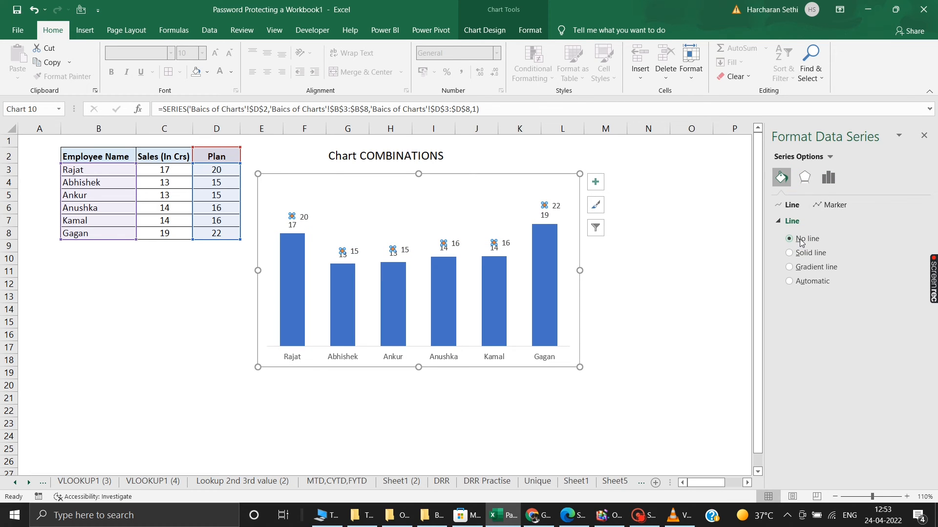
Switch the Plan series' markers to the built-in long dash type
{"action": "left_click", "coordinate": [841, 204]}
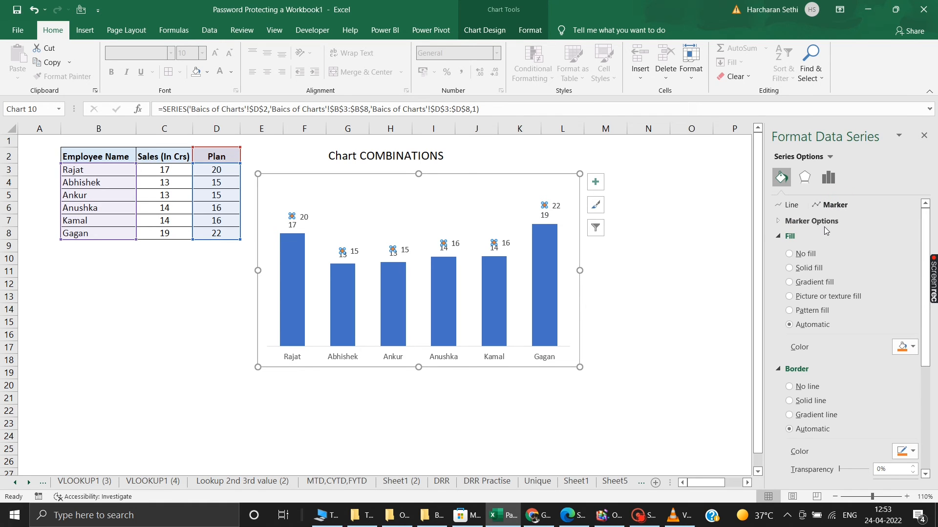
{"action": "left_click", "coordinate": [778, 221]}
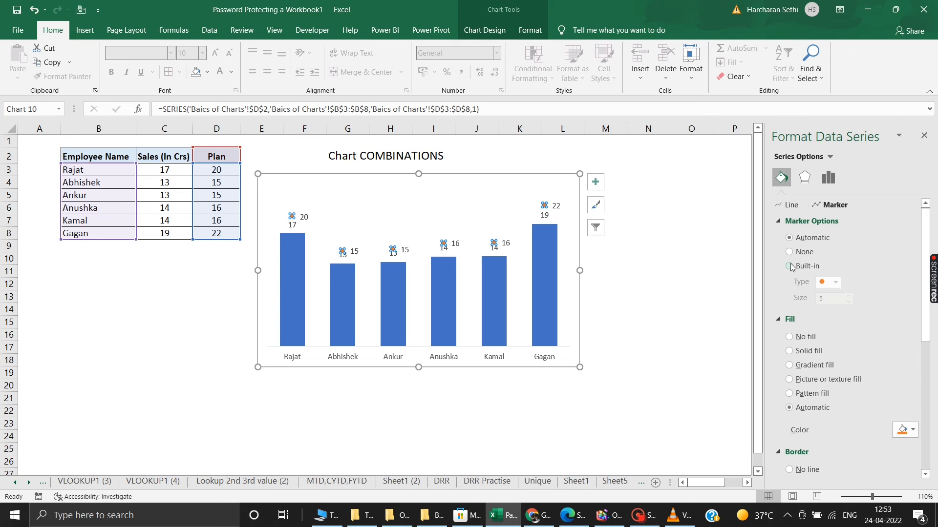
{"action": "left_click", "coordinate": [789, 266]}
{"action": "left_click", "coordinate": [836, 284]}
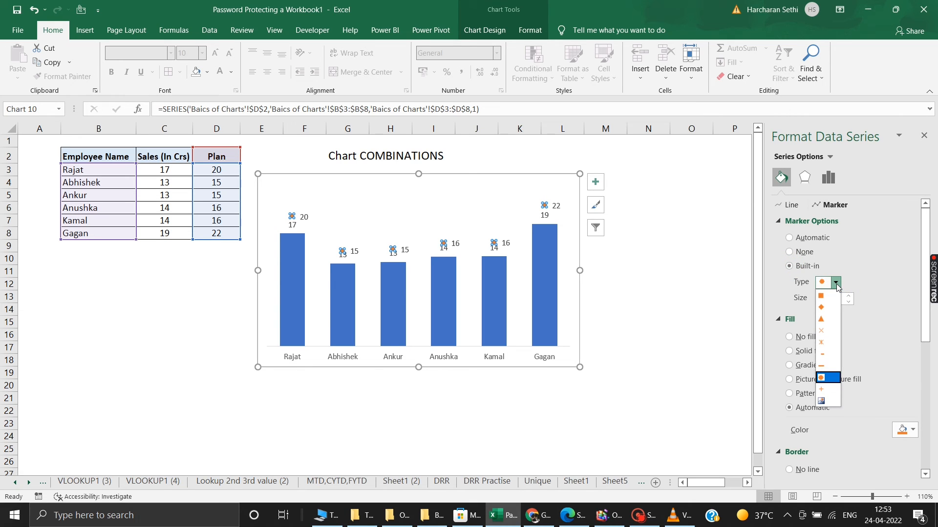
{"action": "left_click", "coordinate": [825, 366]}
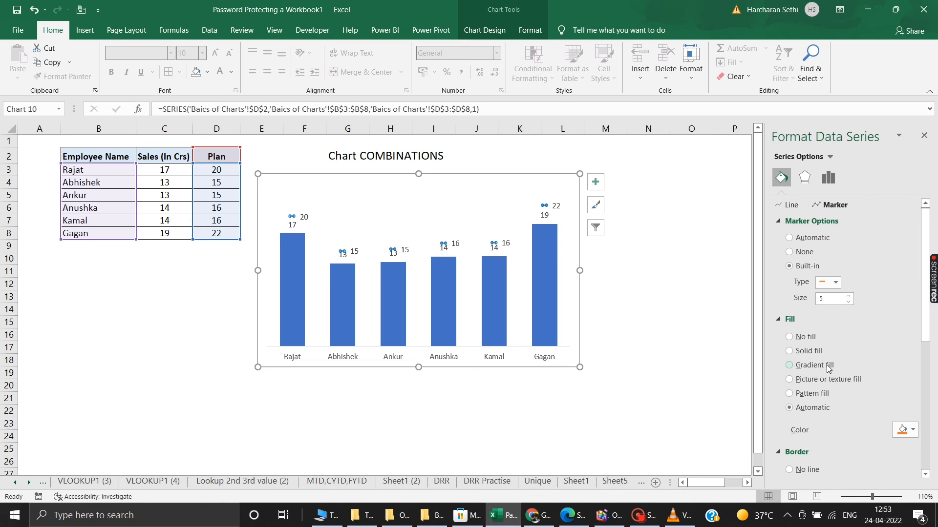
Increase the Plan series' marker size to 17 and close the series formatting options
{"action": "left_click", "coordinate": [850, 295]}
{"action": "left_click", "coordinate": [850, 295]}
{"action": "left_click", "coordinate": [850, 295]}
{"action": "left_click", "coordinate": [850, 295]}
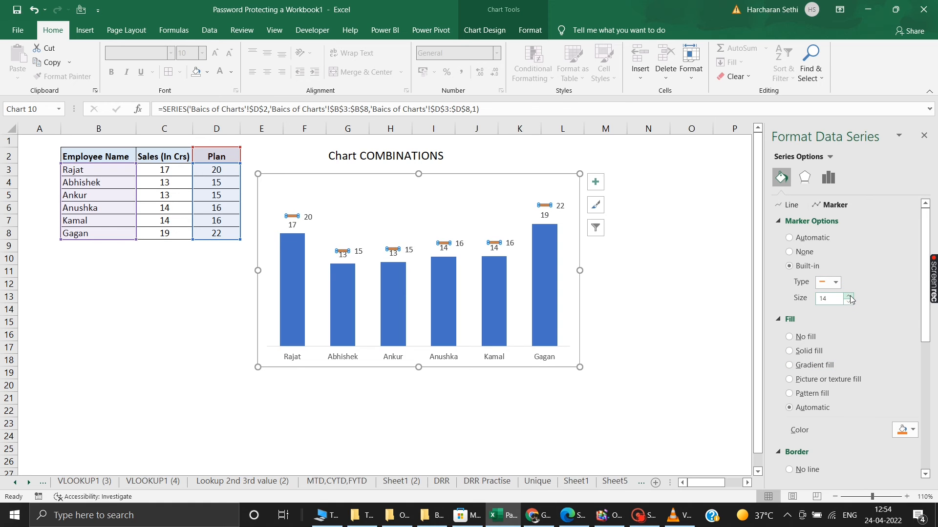
{"action": "left_click", "coordinate": [849, 296]}
{"action": "left_click", "coordinate": [849, 296]}
{"action": "left_click", "coordinate": [849, 296]}
{"action": "left_click", "coordinate": [850, 296]}
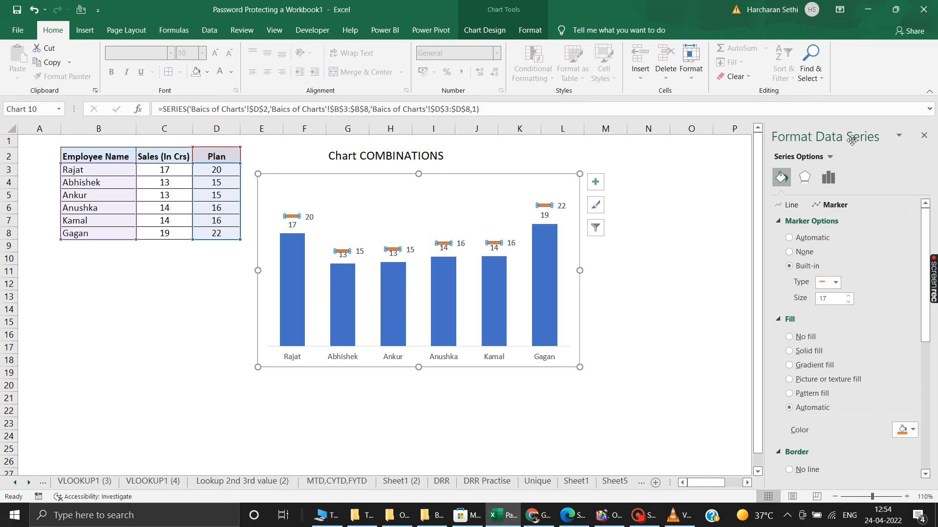
{"action": "left_click", "coordinate": [928, 138]}
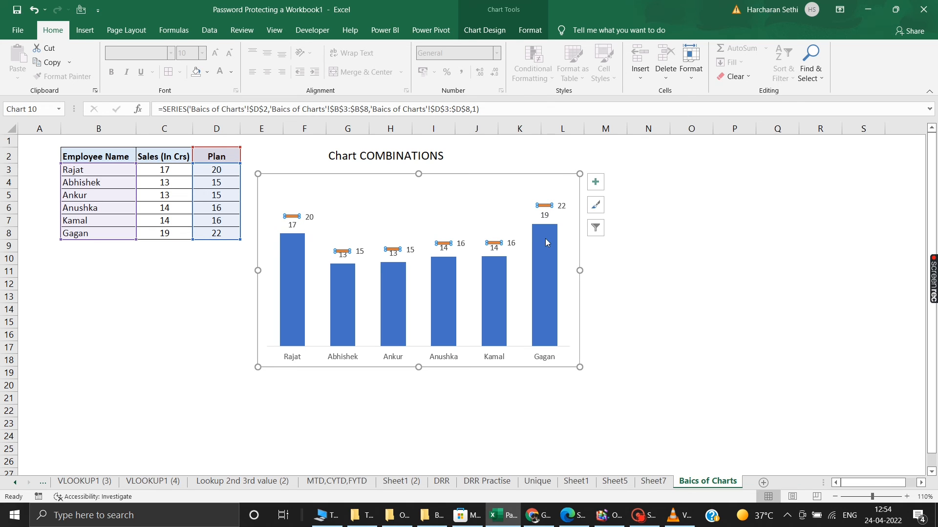
Position the Sales columns' data labels at Inside Base and make their text white and bold
{"action": "left_click", "coordinate": [309, 217]}
{"action": "left_click", "coordinate": [309, 217]}
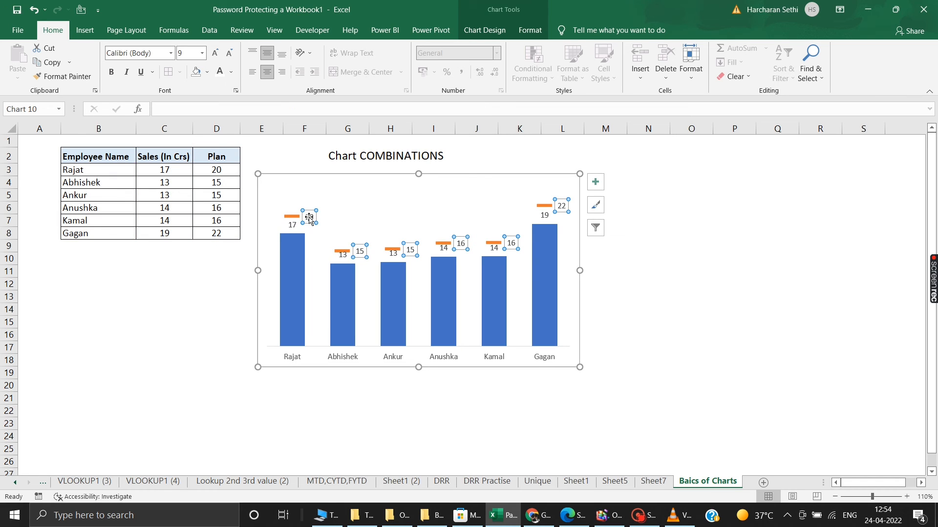
{"action": "left_click", "coordinate": [291, 225]}
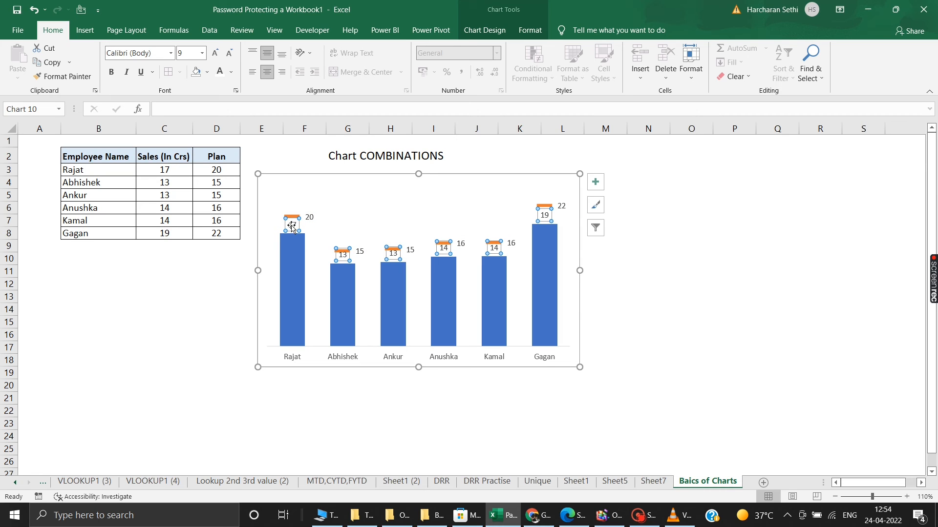
{"action": "right_click", "coordinate": [291, 226]}
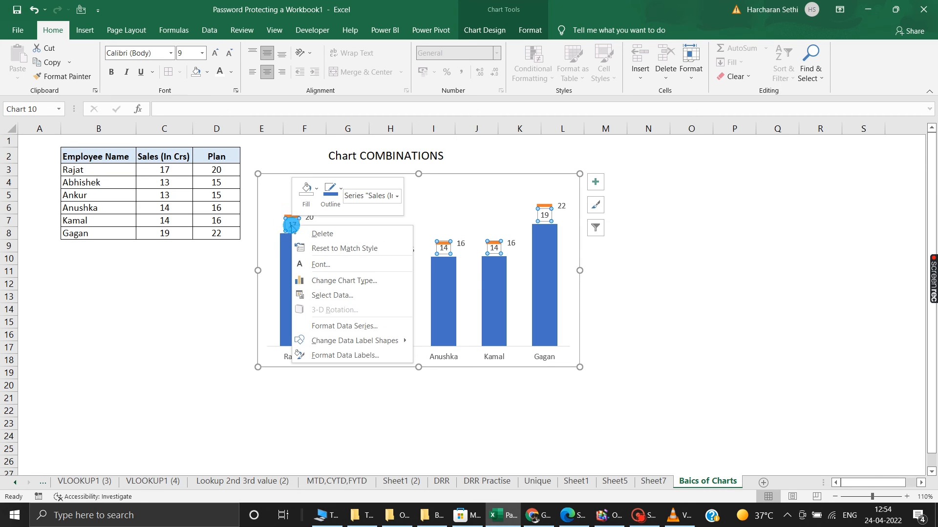
{"action": "left_click", "coordinate": [356, 355]}
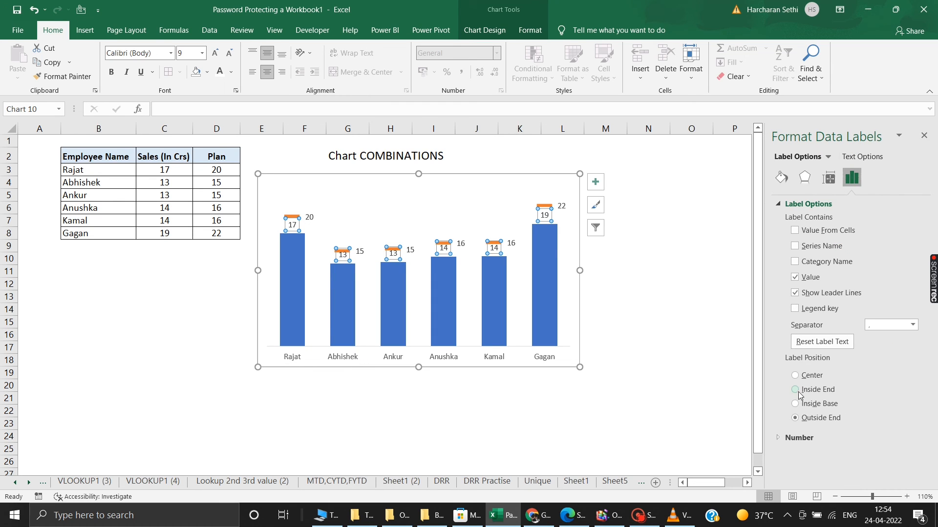
{"action": "left_click", "coordinate": [795, 389]}
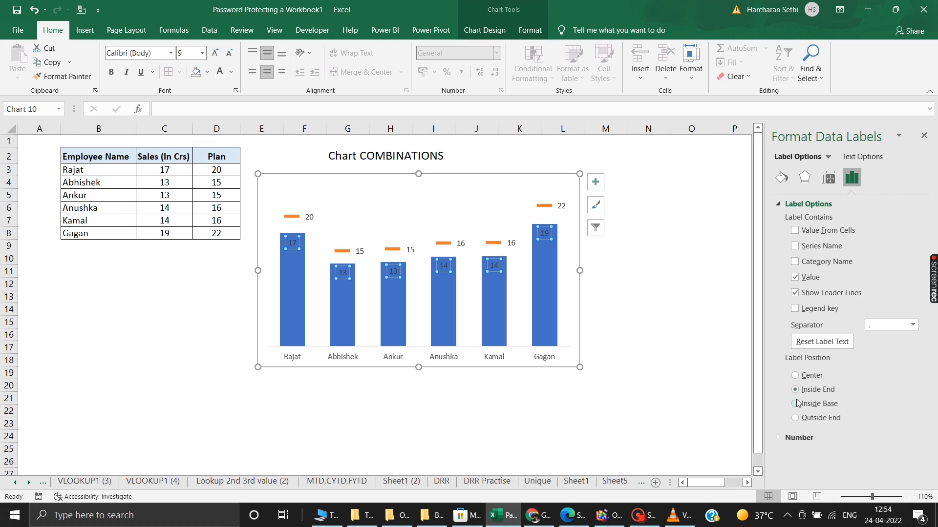
{"action": "left_click", "coordinate": [795, 403]}
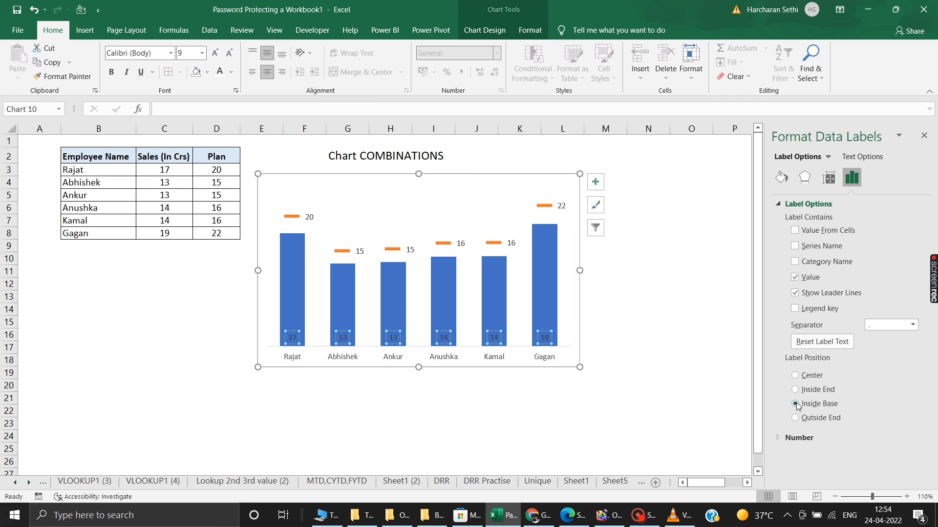
{"action": "left_click", "coordinate": [220, 75]}
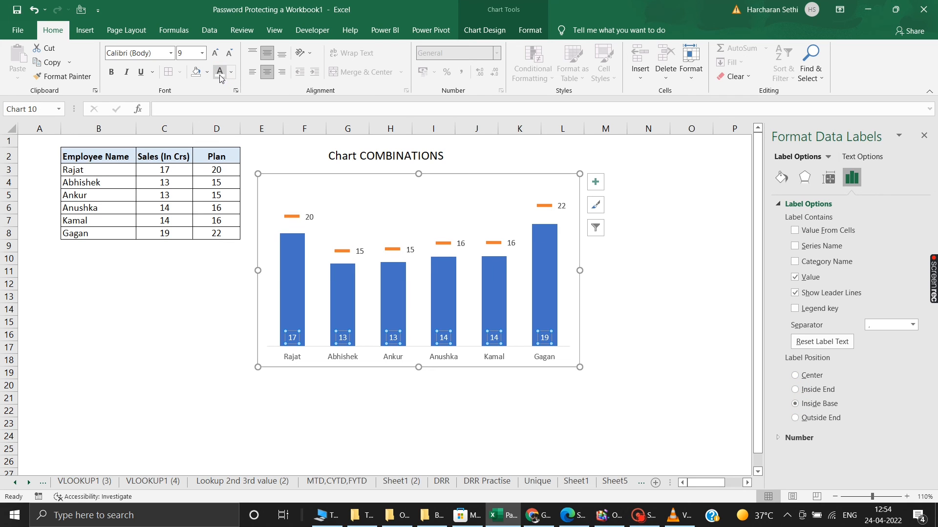
{"action": "left_click", "coordinate": [112, 72]}
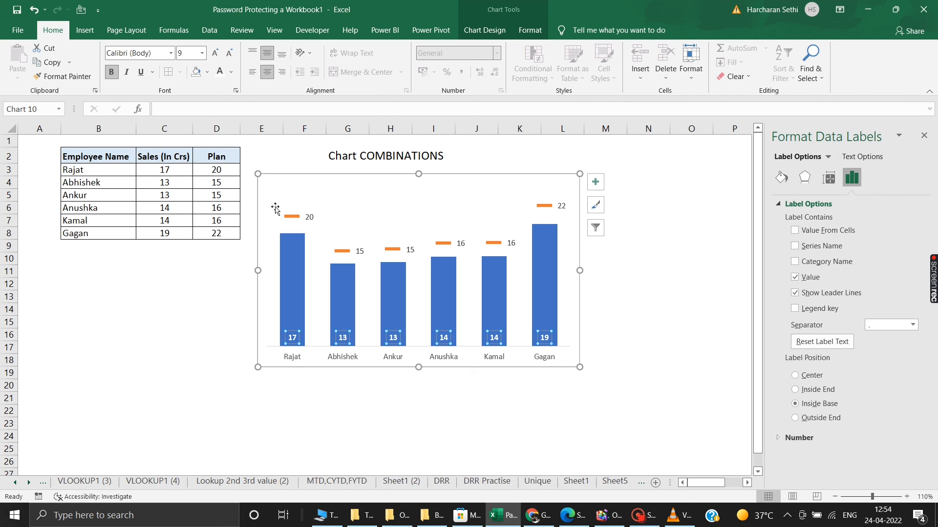
Set the label position of the Plan series' data labels to Above
{"action": "left_click", "coordinate": [310, 218]}
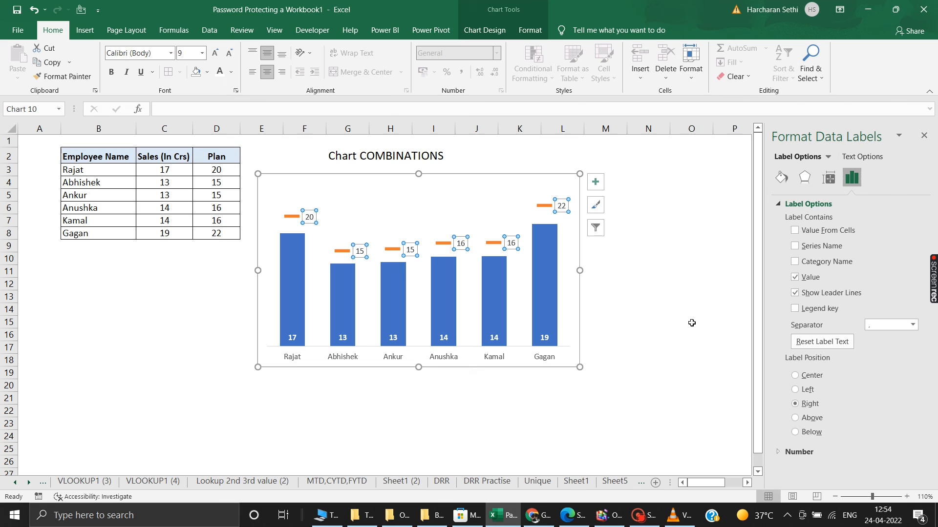
{"action": "left_click", "coordinate": [794, 418]}
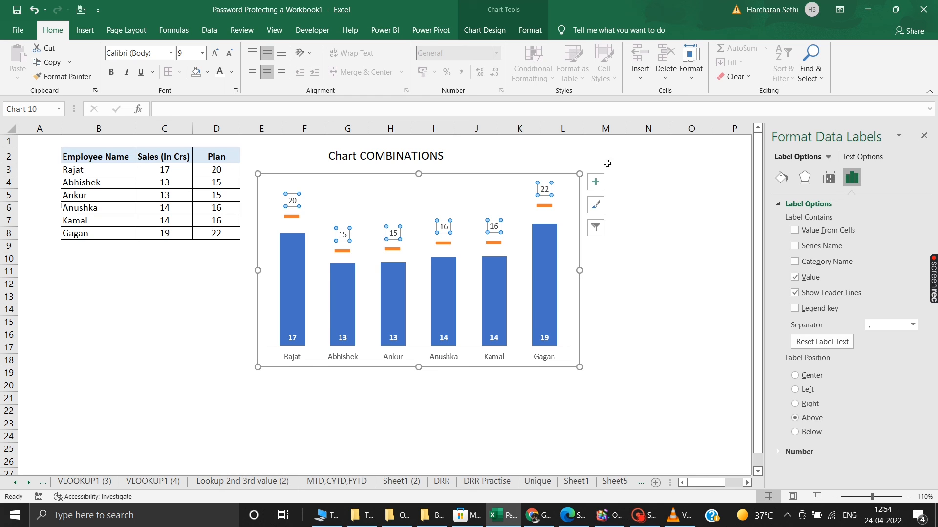
Add a chart title to the combination chart and change its text to "Actual vs Plan"
{"action": "left_click", "coordinate": [601, 183]}
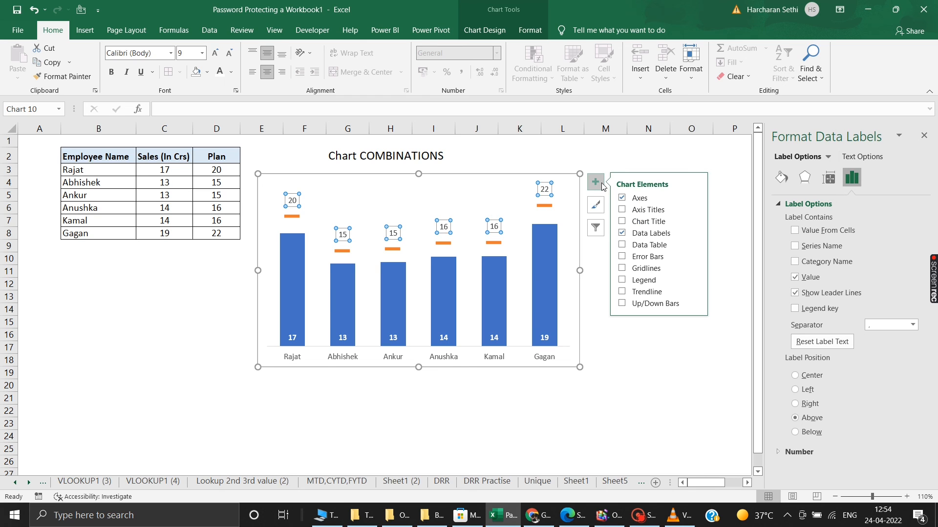
{"action": "left_click", "coordinate": [622, 222]}
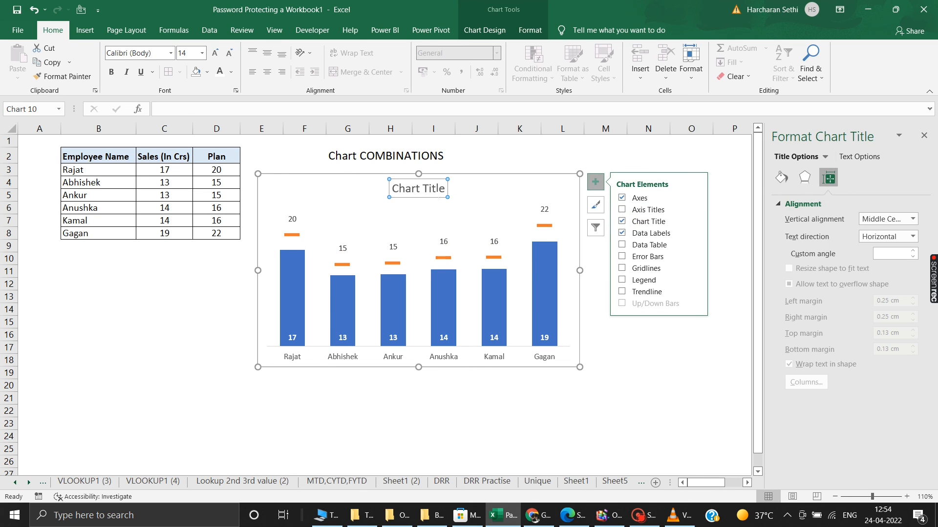
{"action": "left_click", "coordinate": [432, 188]}
{"action": "key", "text": "ctrl+Right"}
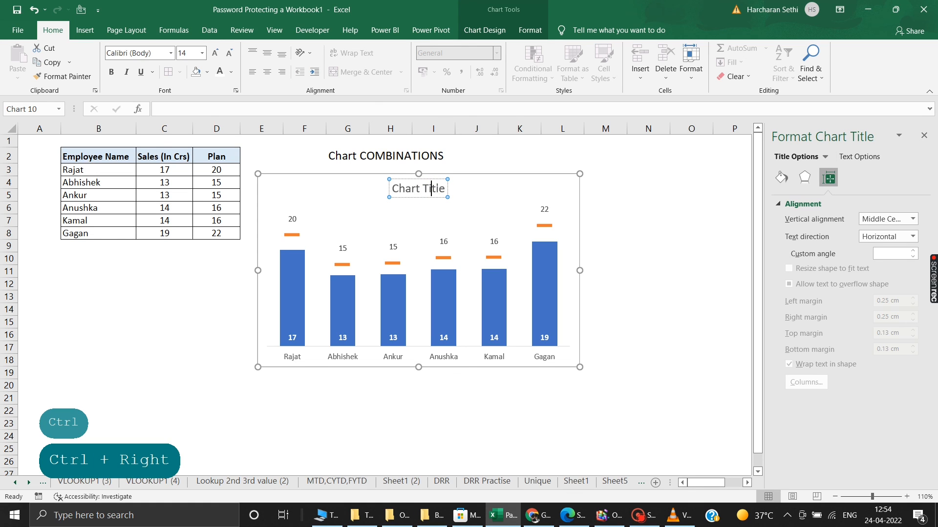
{"action": "key", "text": "ctrl+shift+Left"}
{"action": "key", "text": "ctrl+shift+Left"}
{"action": "key", "text": "ctrl+shift+Left"}
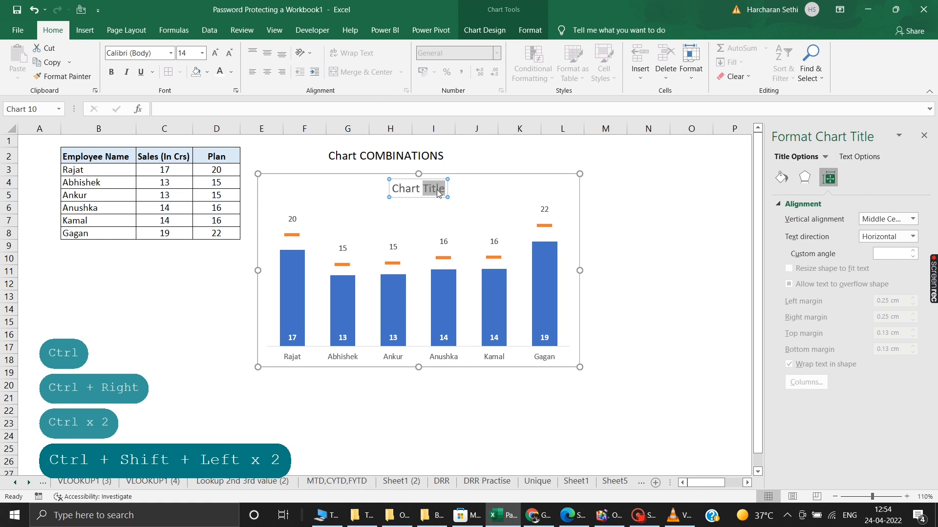
{"action": "type", "text": "Sales"}
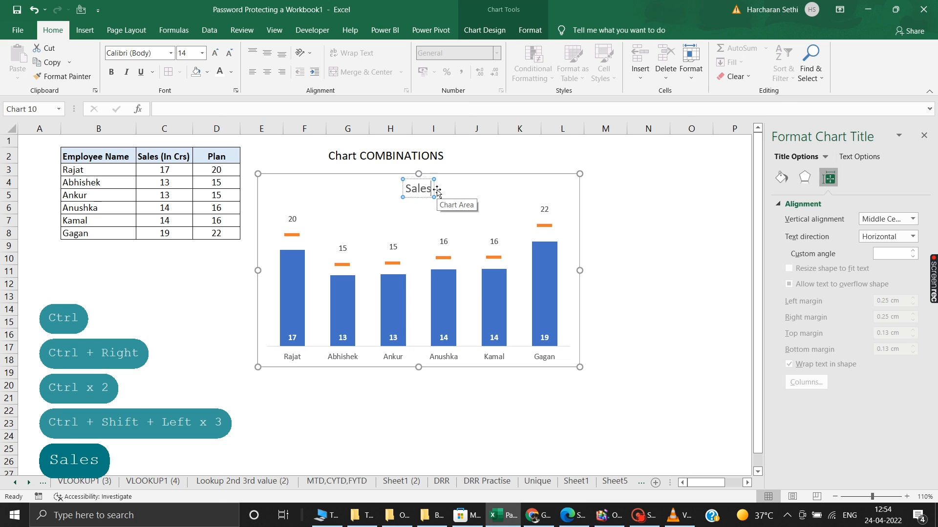
{"action": "key", "text": "BackSpace"}
{"action": "key", "text": "BackSpace"}
{"action": "key", "text": "BackSpace"}
{"action": "key", "text": "BackSpace"}
{"action": "key", "text": "BackSpace"}
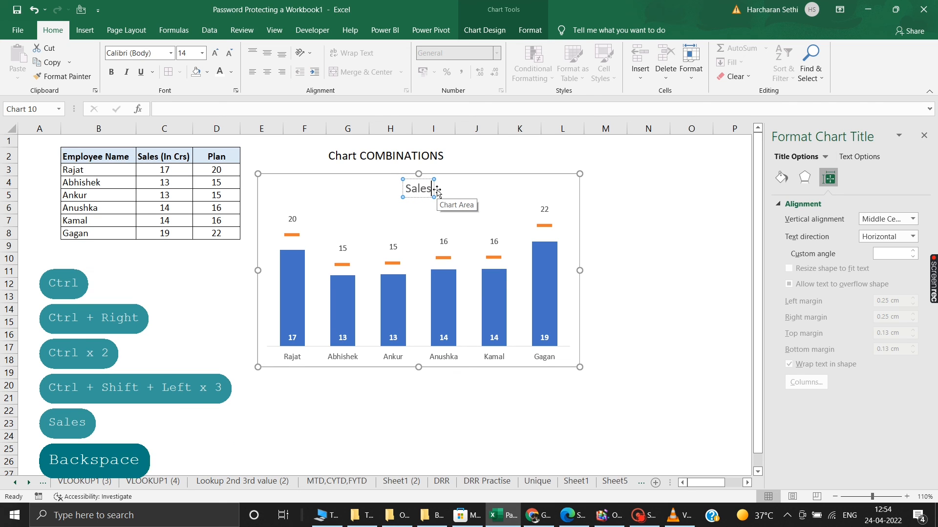
{"action": "type", "text": "Actual bs"}
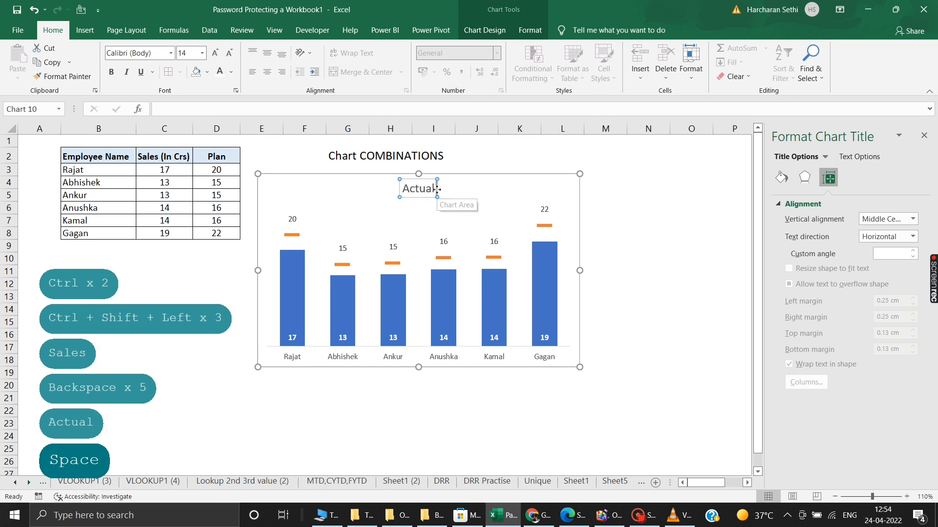
{"action": "key", "text": "BackSpace"}
{"action": "key", "text": "BackSpace"}
{"action": "key", "text": "BackSpace"}
{"action": "type", "text": "vs Plan"}
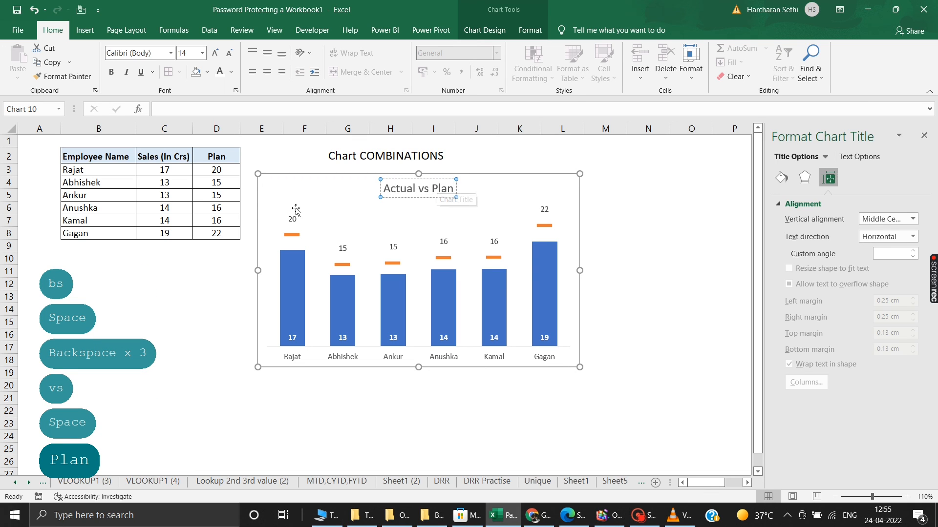
{"action": "left_click", "coordinate": [186, 281]}
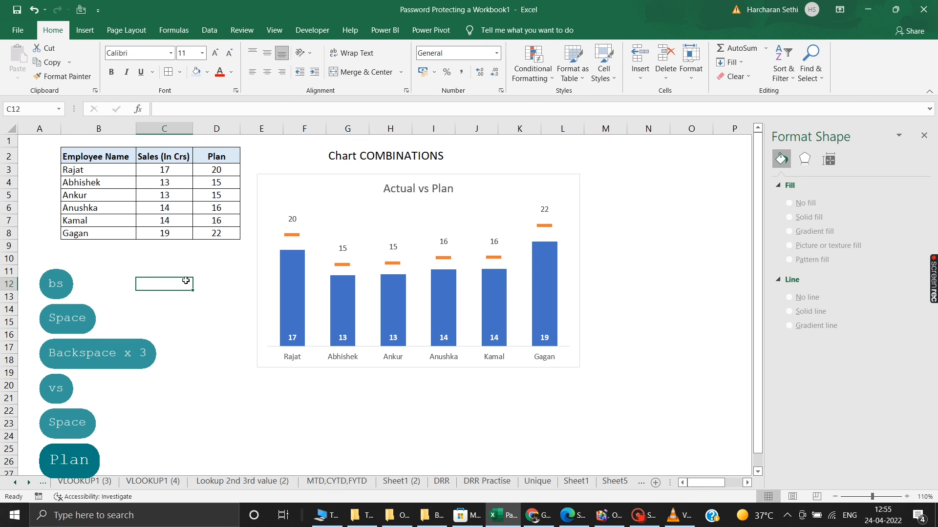